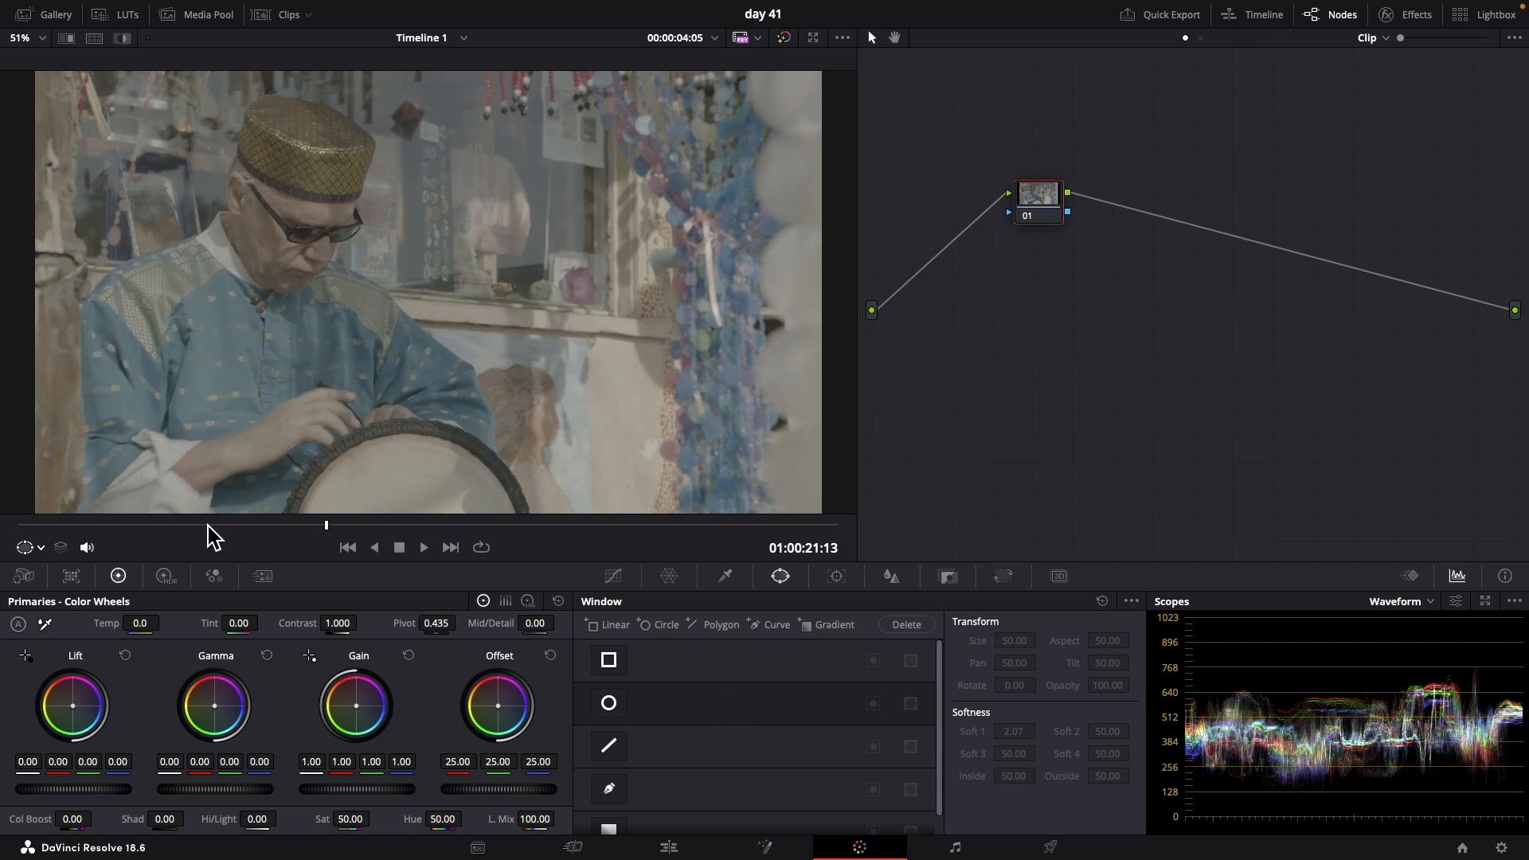
Switch the viewer's on-screen controls to Power Window and look over the available window shapes
{"action": "left_click", "coordinate": [41, 548]}
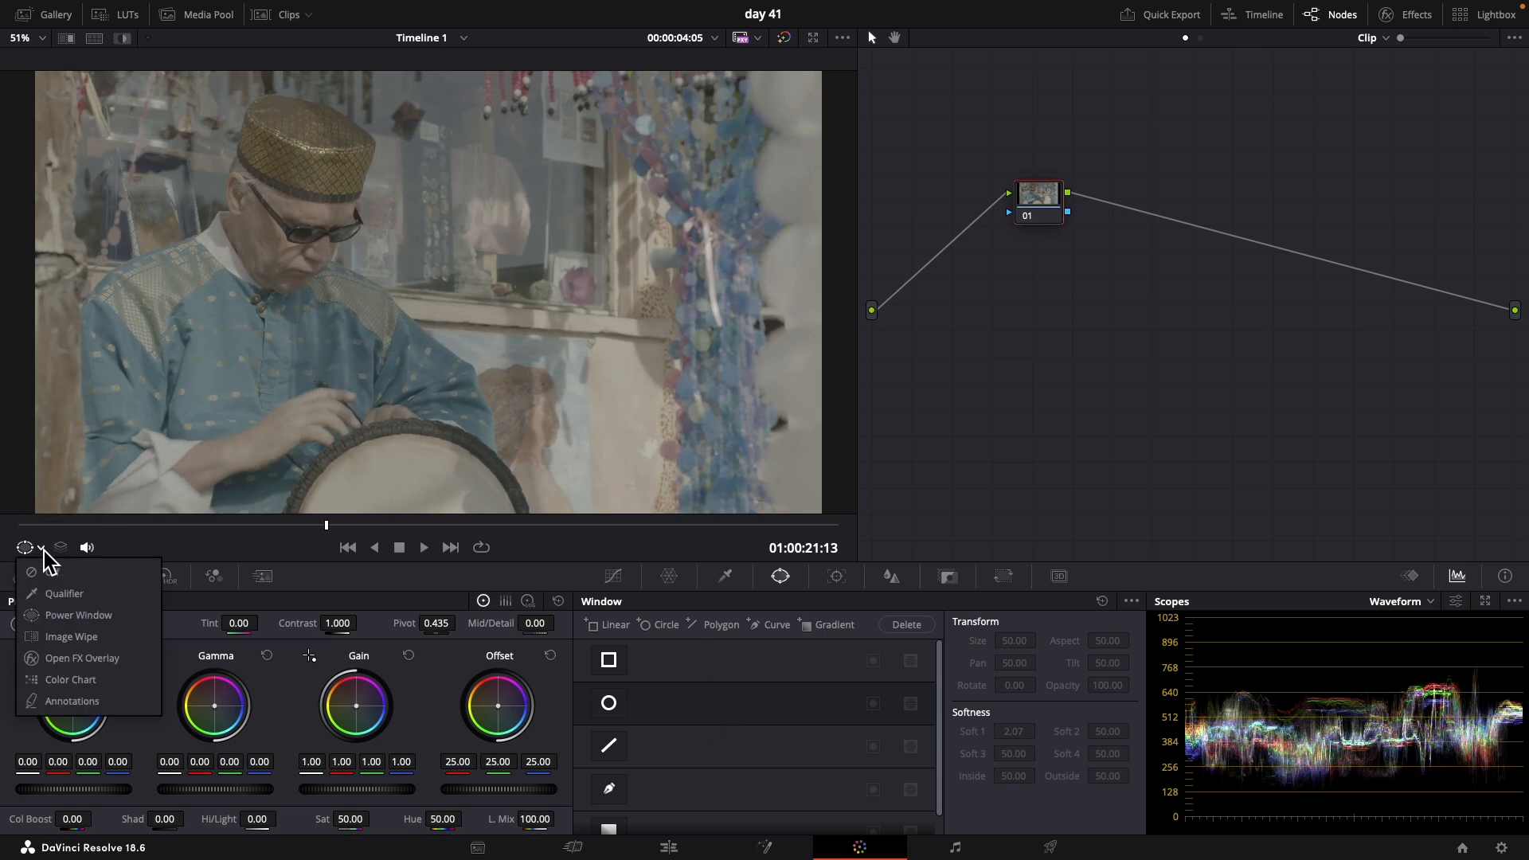
{"action": "left_click", "coordinate": [50, 615]}
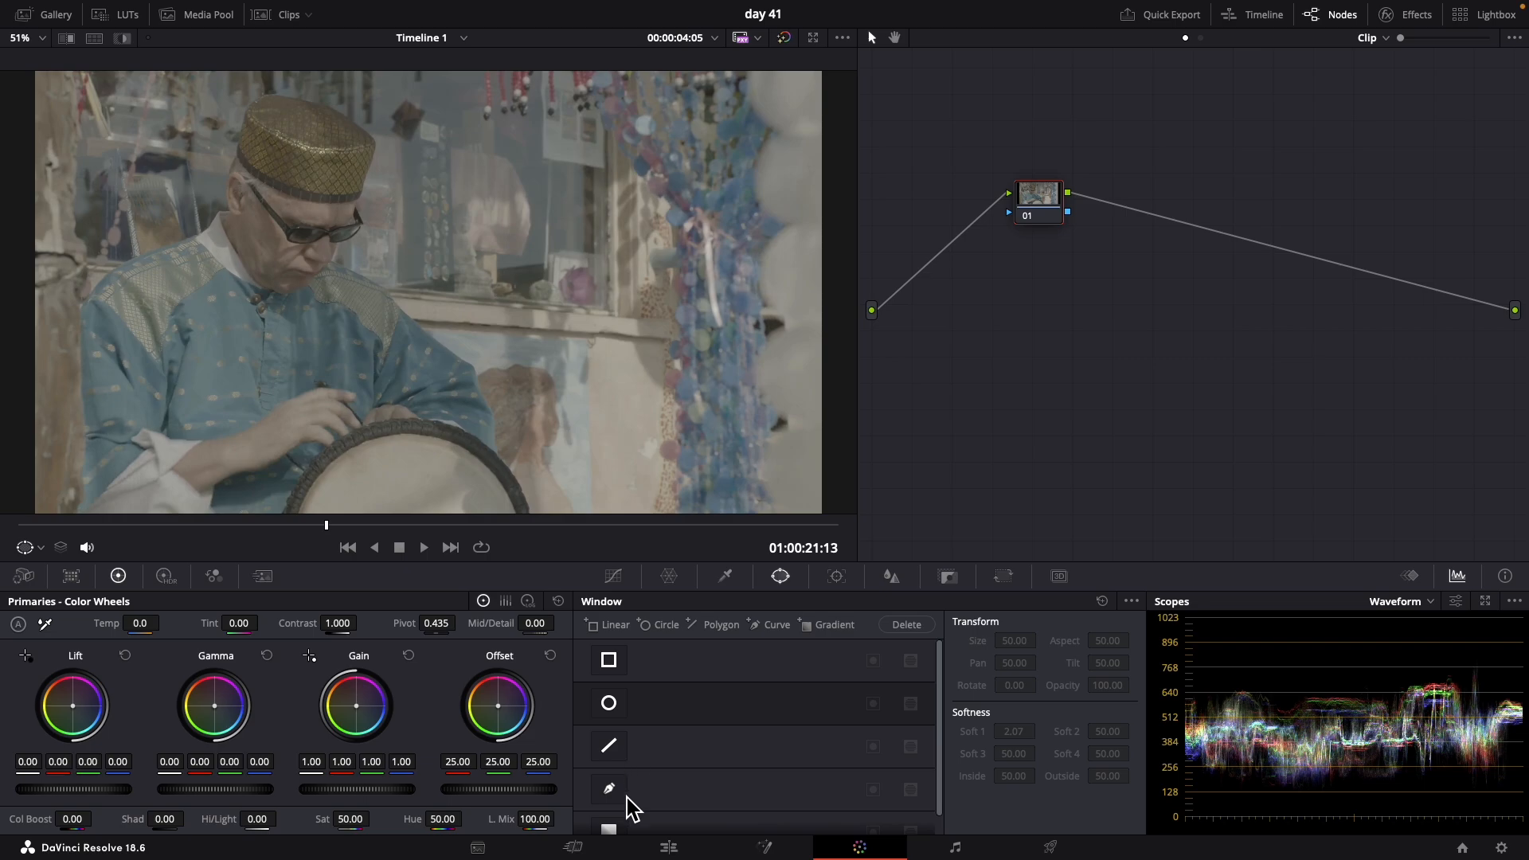
{"action": "scroll", "coordinate": [641, 828], "scroll_direction": "down", "scroll_amount": 1}
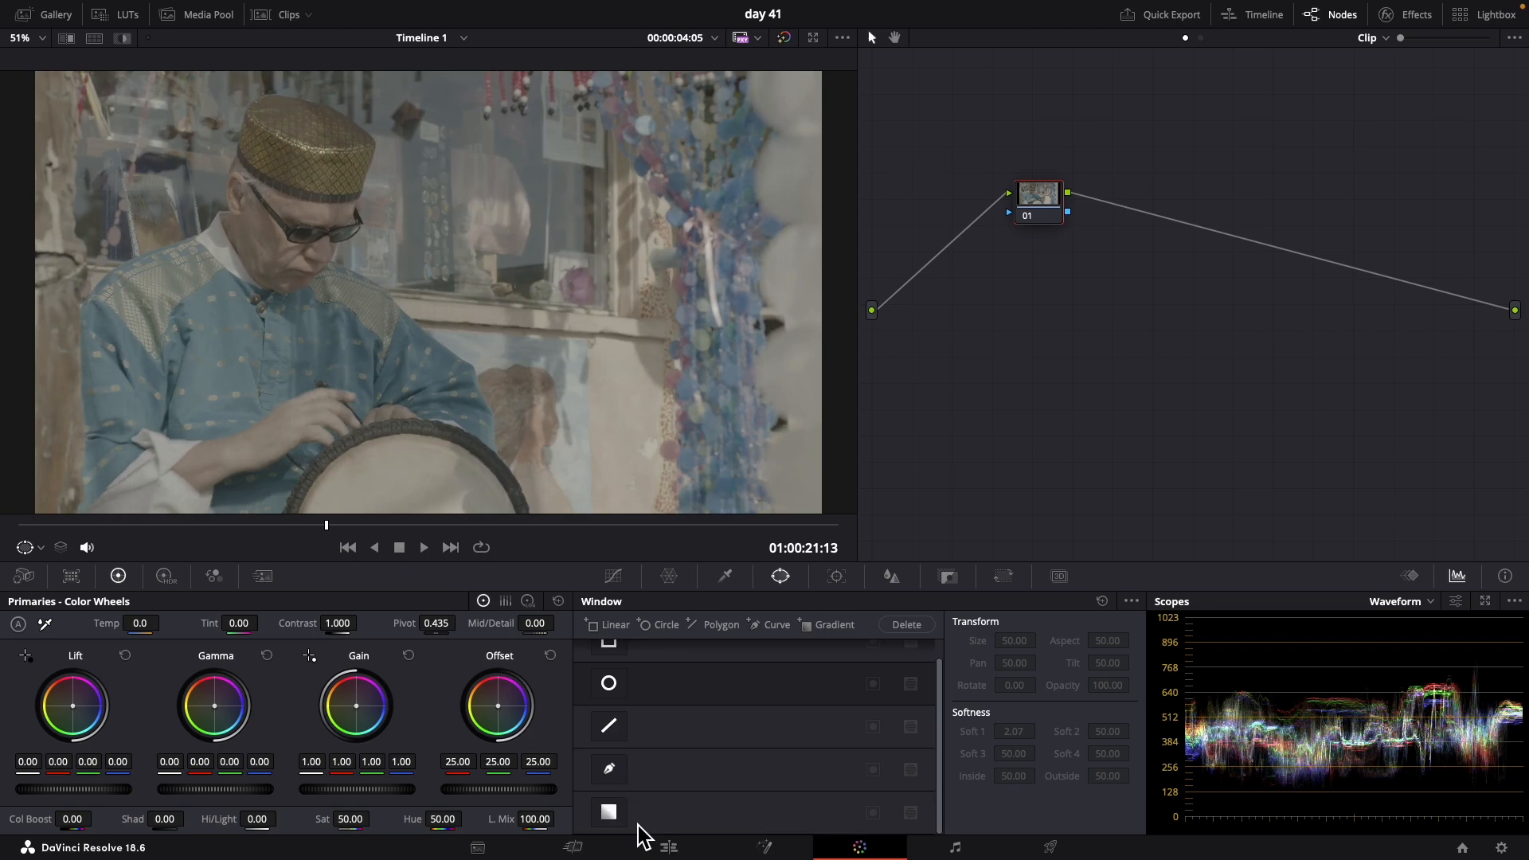
{"action": "scroll", "coordinate": [673, 778], "scroll_direction": "up", "scroll_amount": 1}
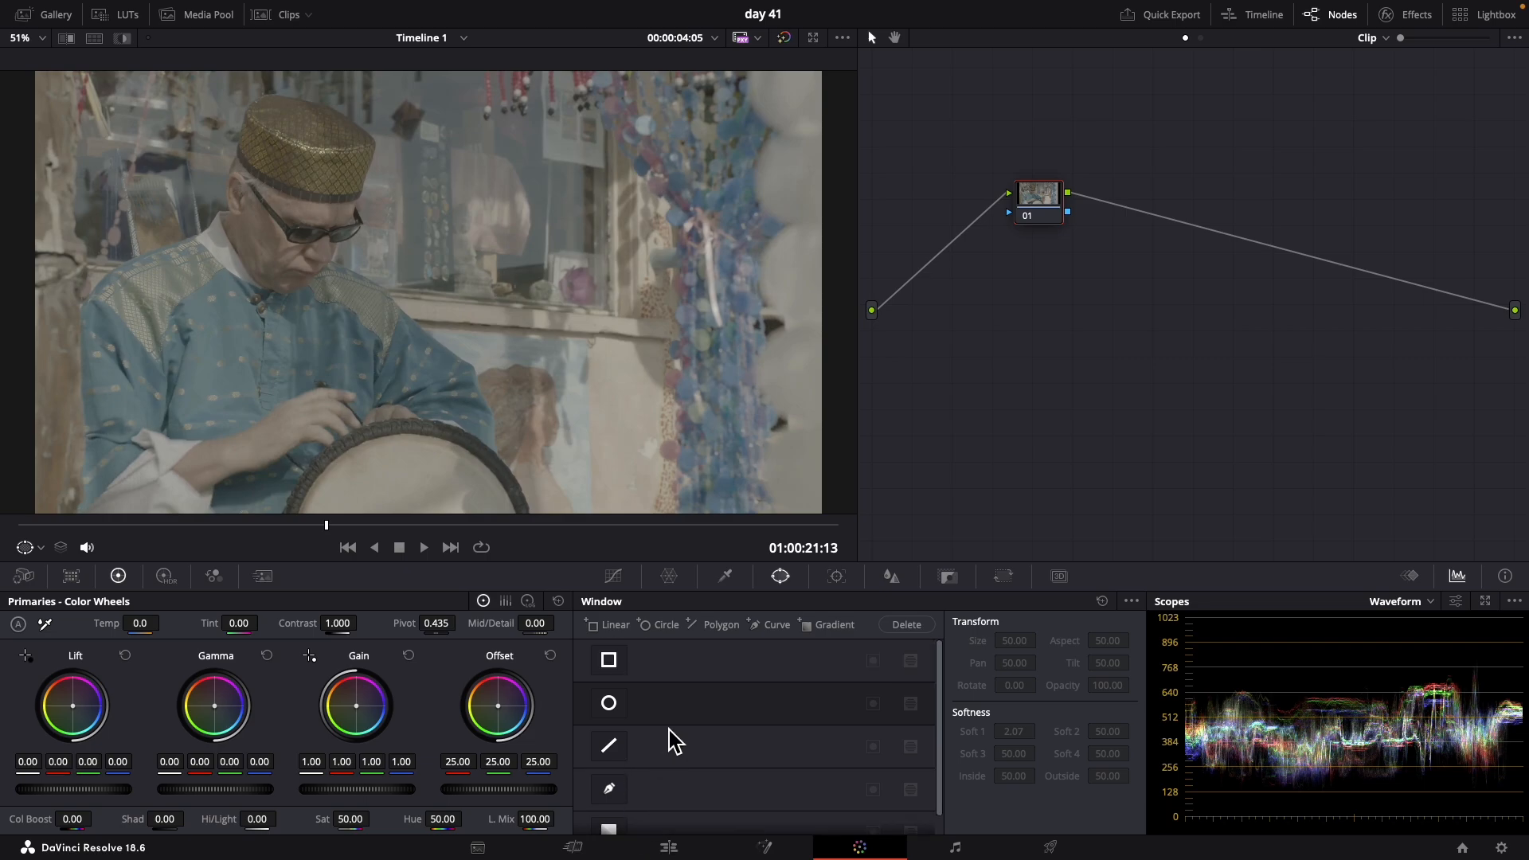
Add a linear window, move it onto the man at about Pan 45.2, Tilt 49.7, and stretch it over his head and torso
{"action": "left_click", "coordinate": [609, 661]}
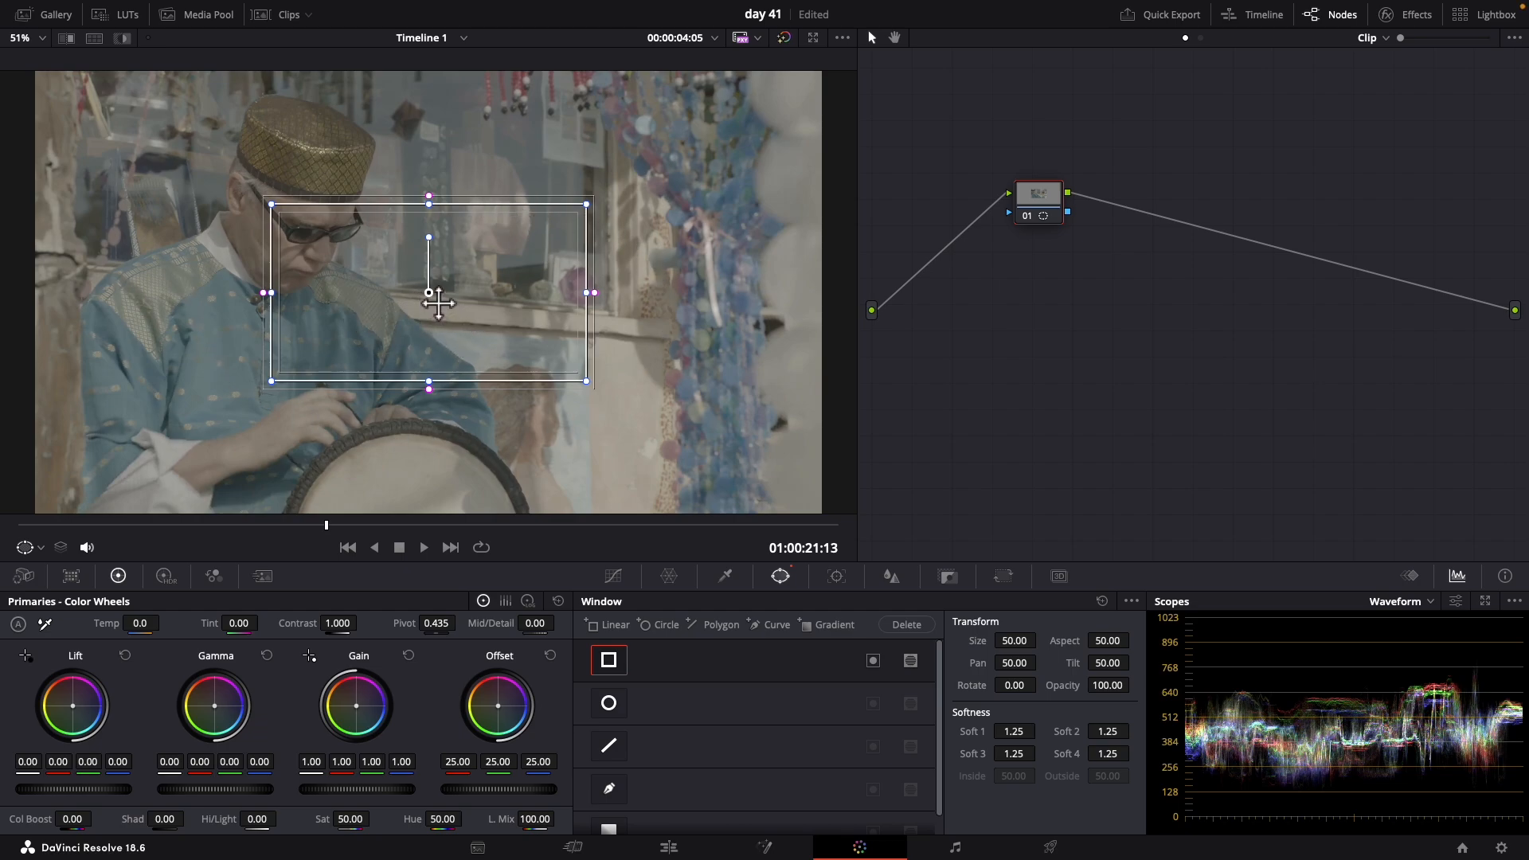
{"action": "left_click_drag", "start_coordinate": [437, 280], "coordinate": [277, 311]}
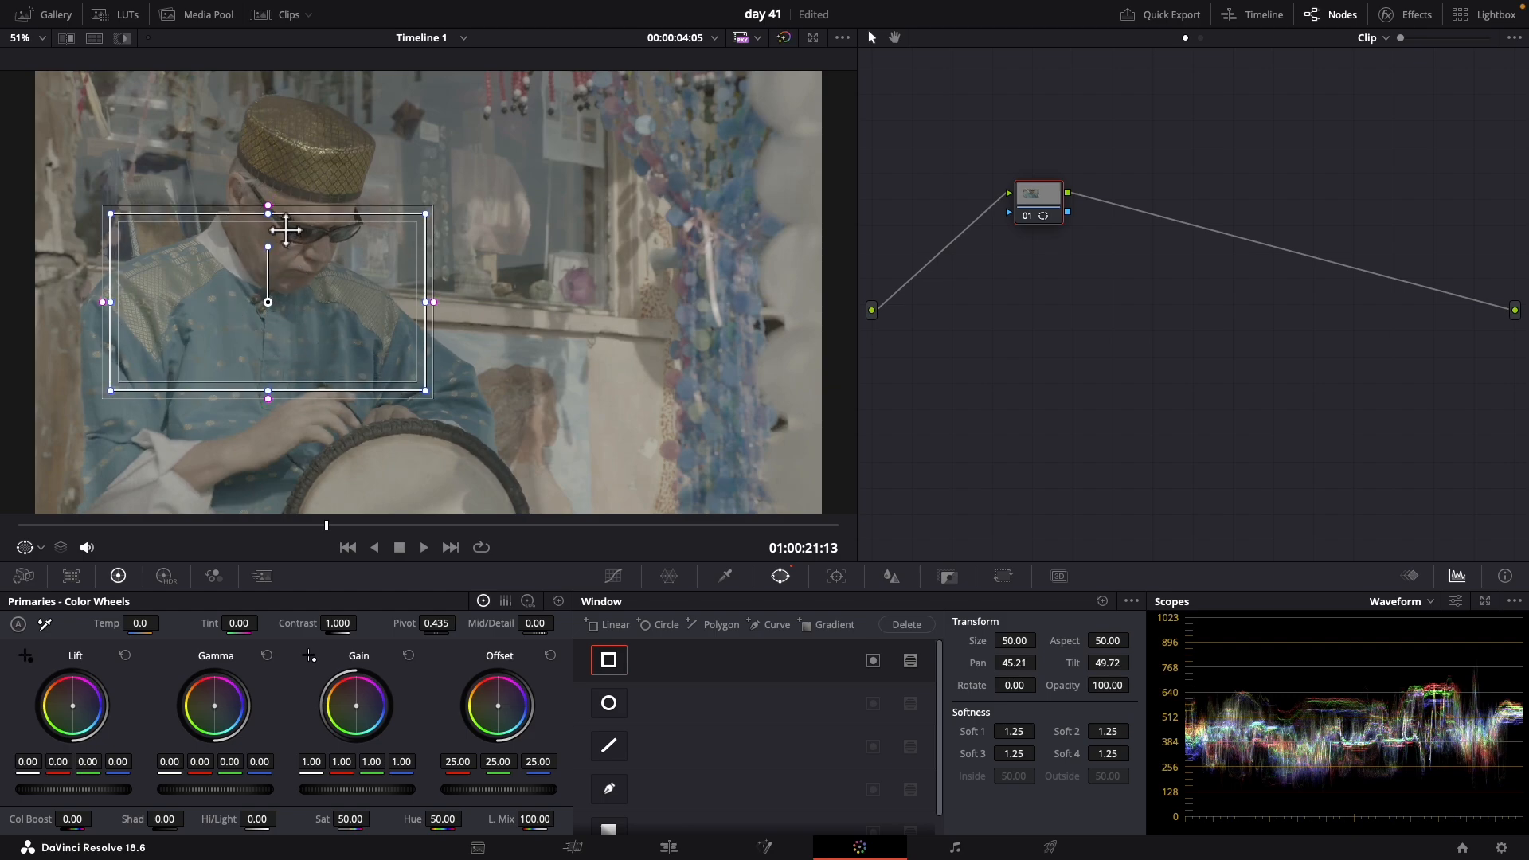
{"action": "left_click_drag", "start_coordinate": [274, 214], "coordinate": [265, 151]}
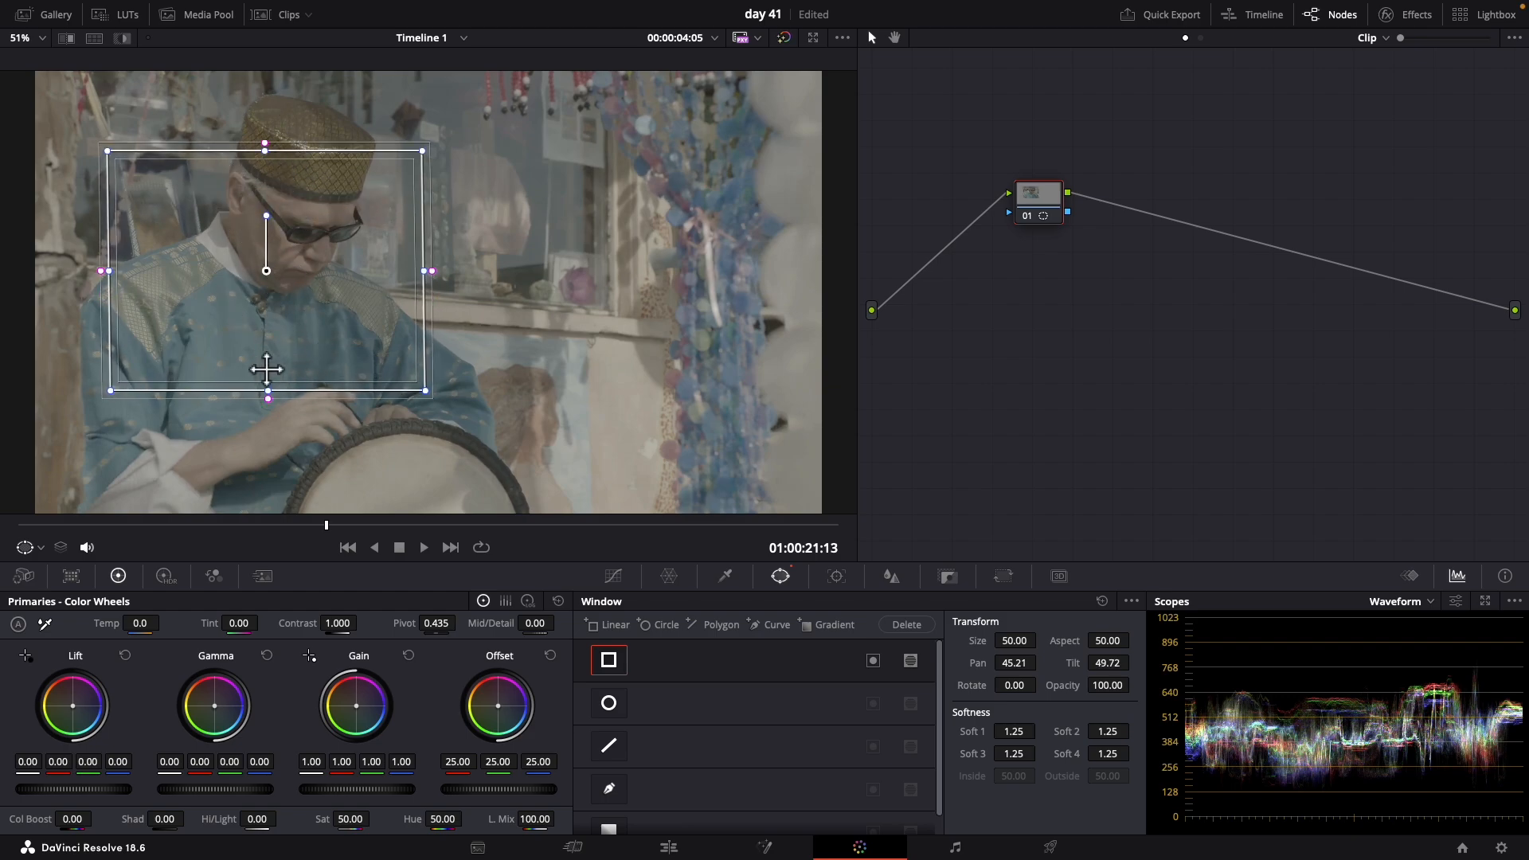
{"action": "left_click_drag", "start_coordinate": [271, 392], "coordinate": [267, 422]}
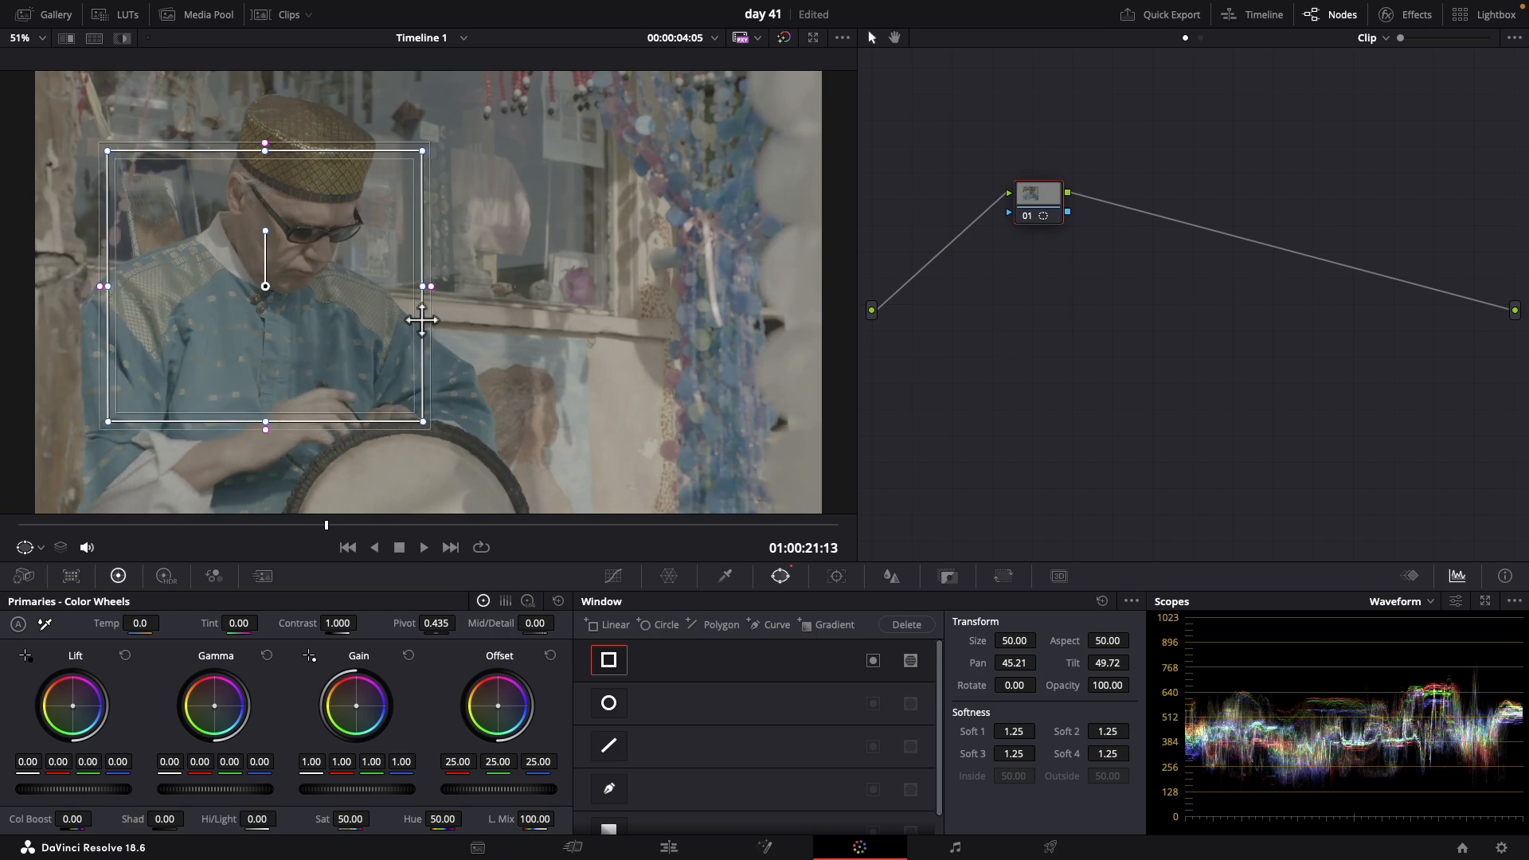
{"action": "left_click_drag", "start_coordinate": [431, 298], "coordinate": [462, 289]}
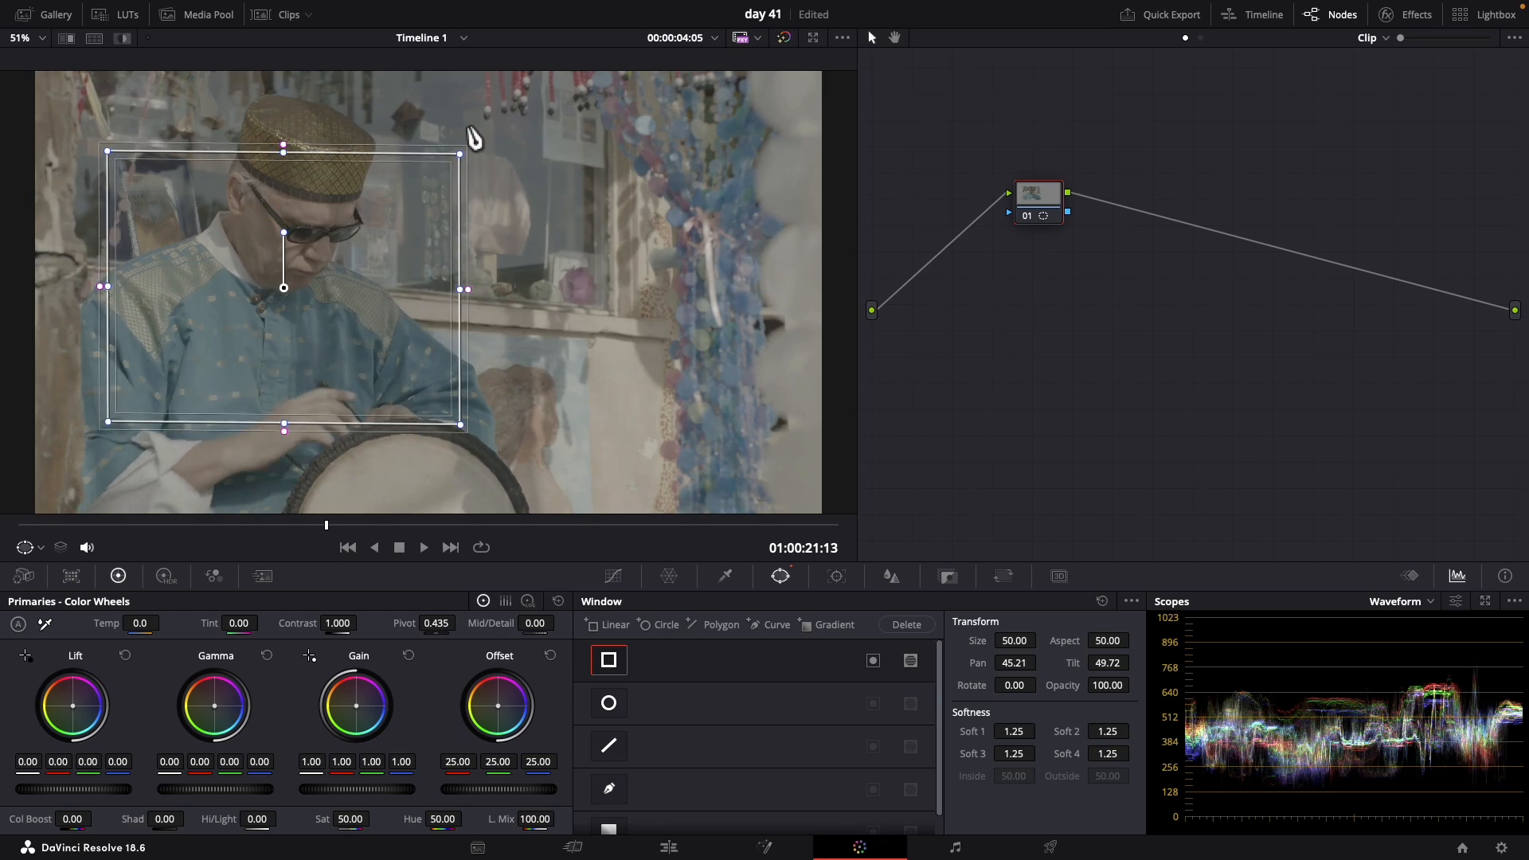
Reshape the linear window into a slanted quadrilateral by pulling its corners outward and shifting its upper edge
{"action": "left_click_drag", "start_coordinate": [462, 155], "coordinate": [547, 99]}
{"action": "left_click_drag", "start_coordinate": [113, 431], "coordinate": [56, 485]}
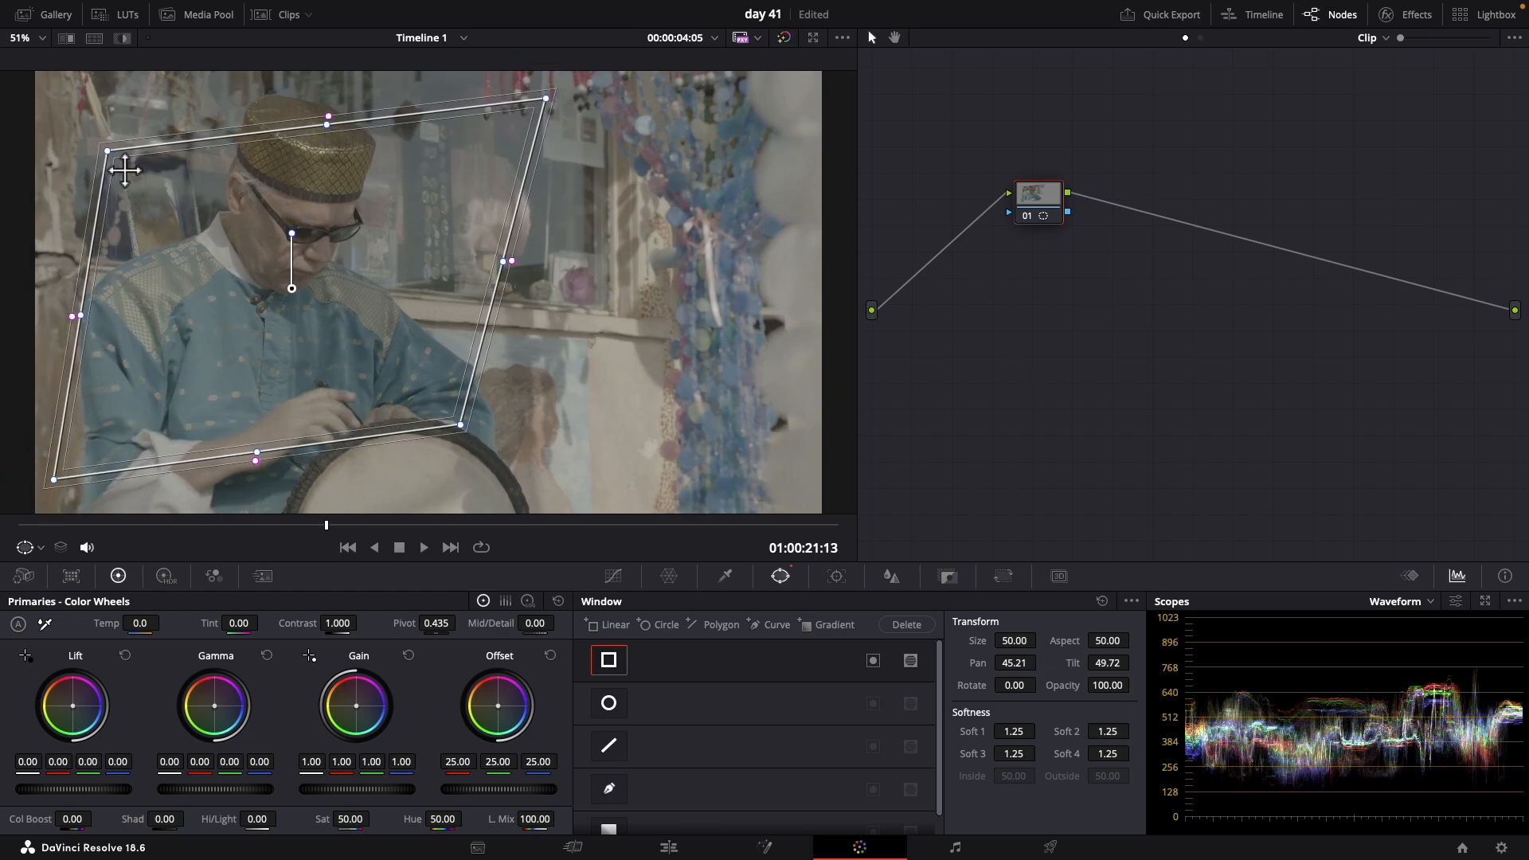
{"action": "left_click_drag", "start_coordinate": [118, 164], "coordinate": [158, 219]}
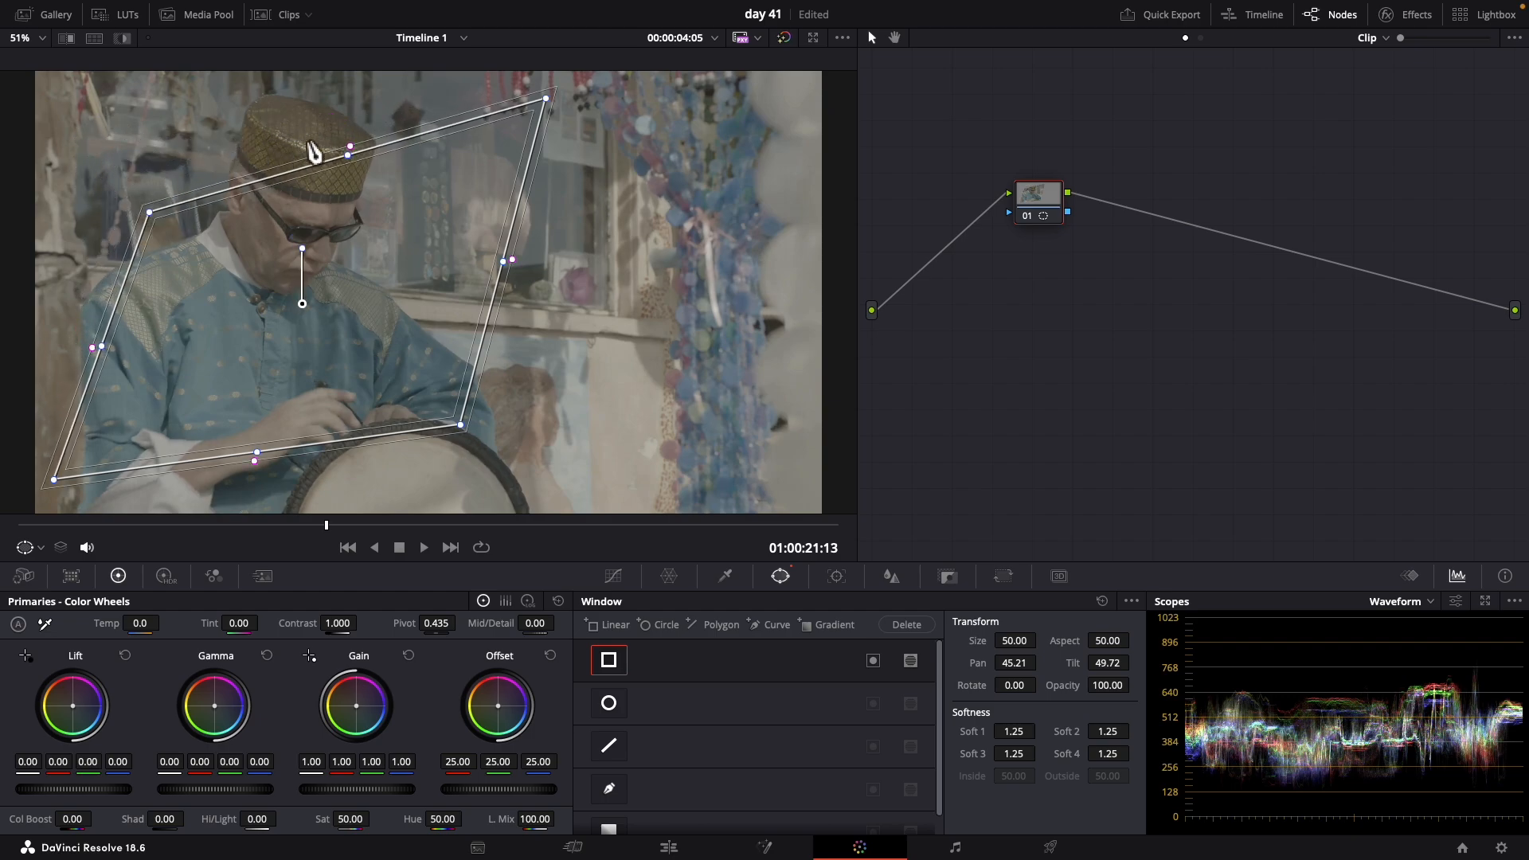
{"action": "left_click_drag", "start_coordinate": [354, 170], "coordinate": [309, 174]}
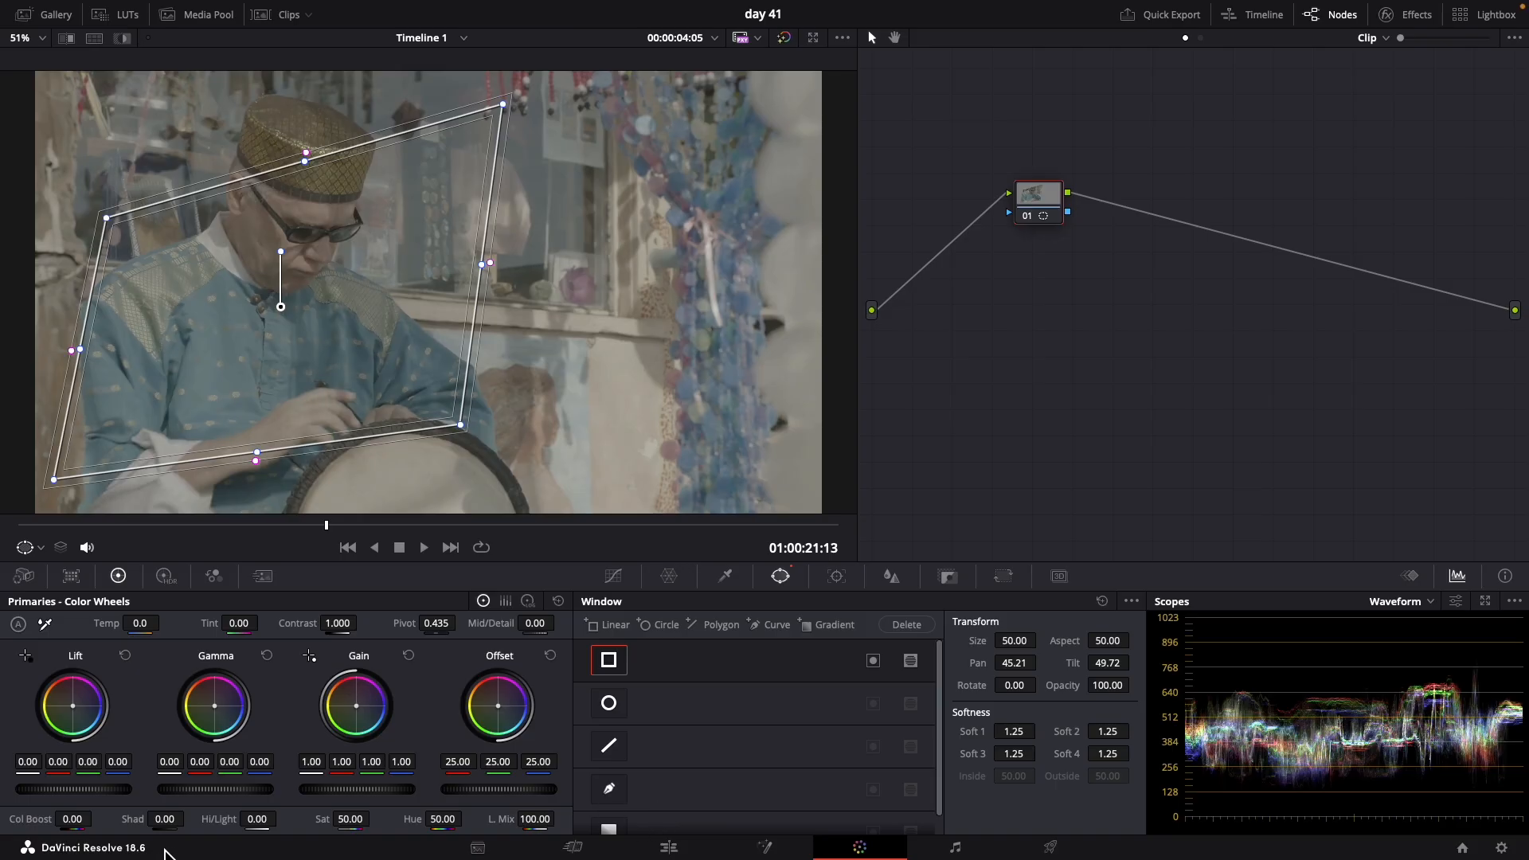
Raise the Gain to 1.60 inside the linear window, and reset the primaries and the node grade
{"action": "left_click_drag", "start_coordinate": [324, 795], "coordinate": [892, 778]}
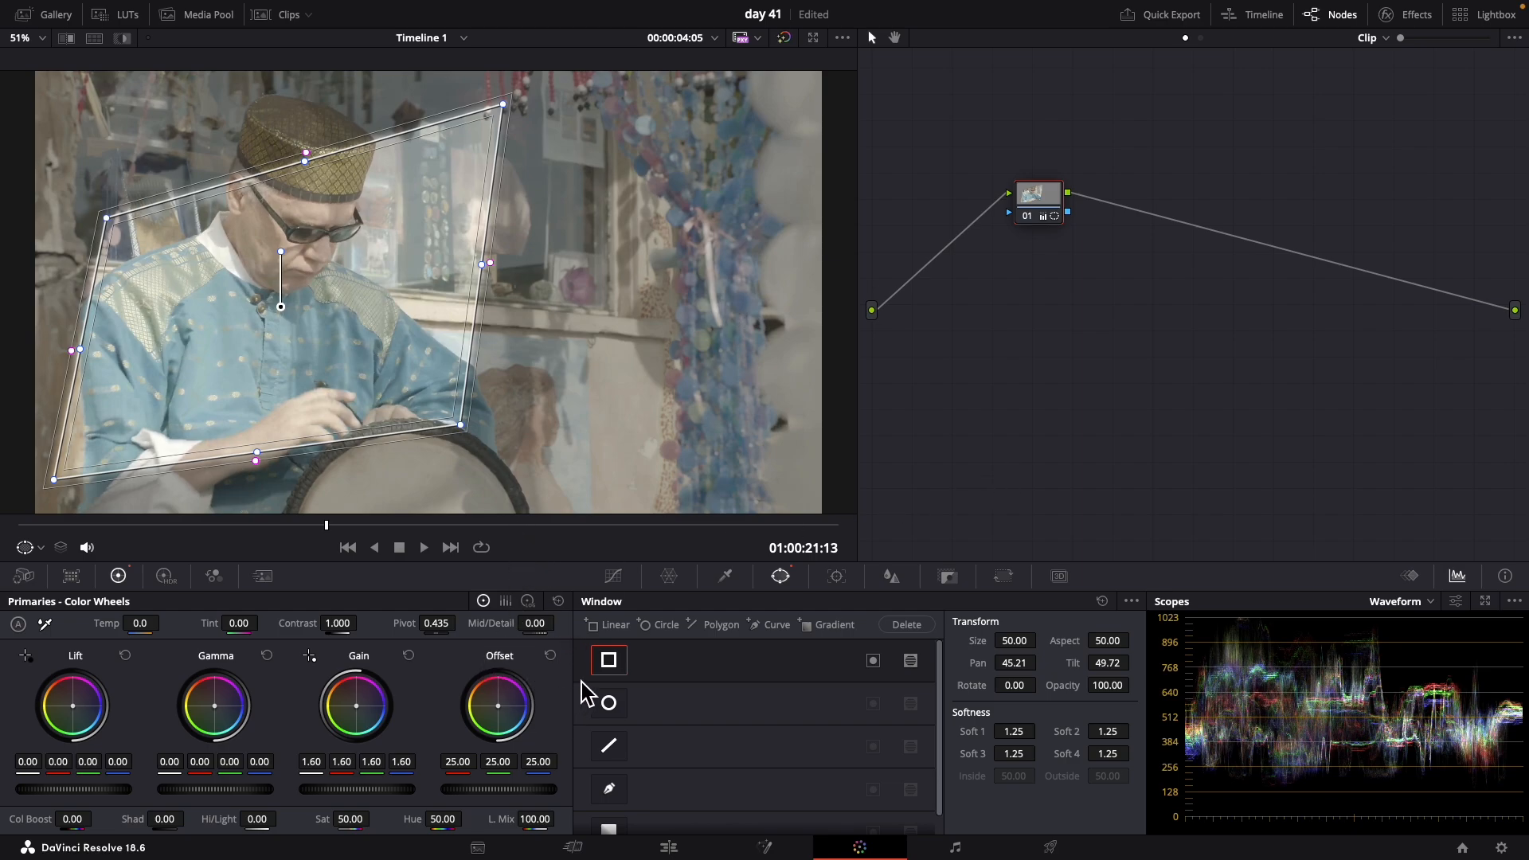
{"action": "left_click", "coordinate": [558, 602]}
{"action": "right_click", "coordinate": [1037, 196]}
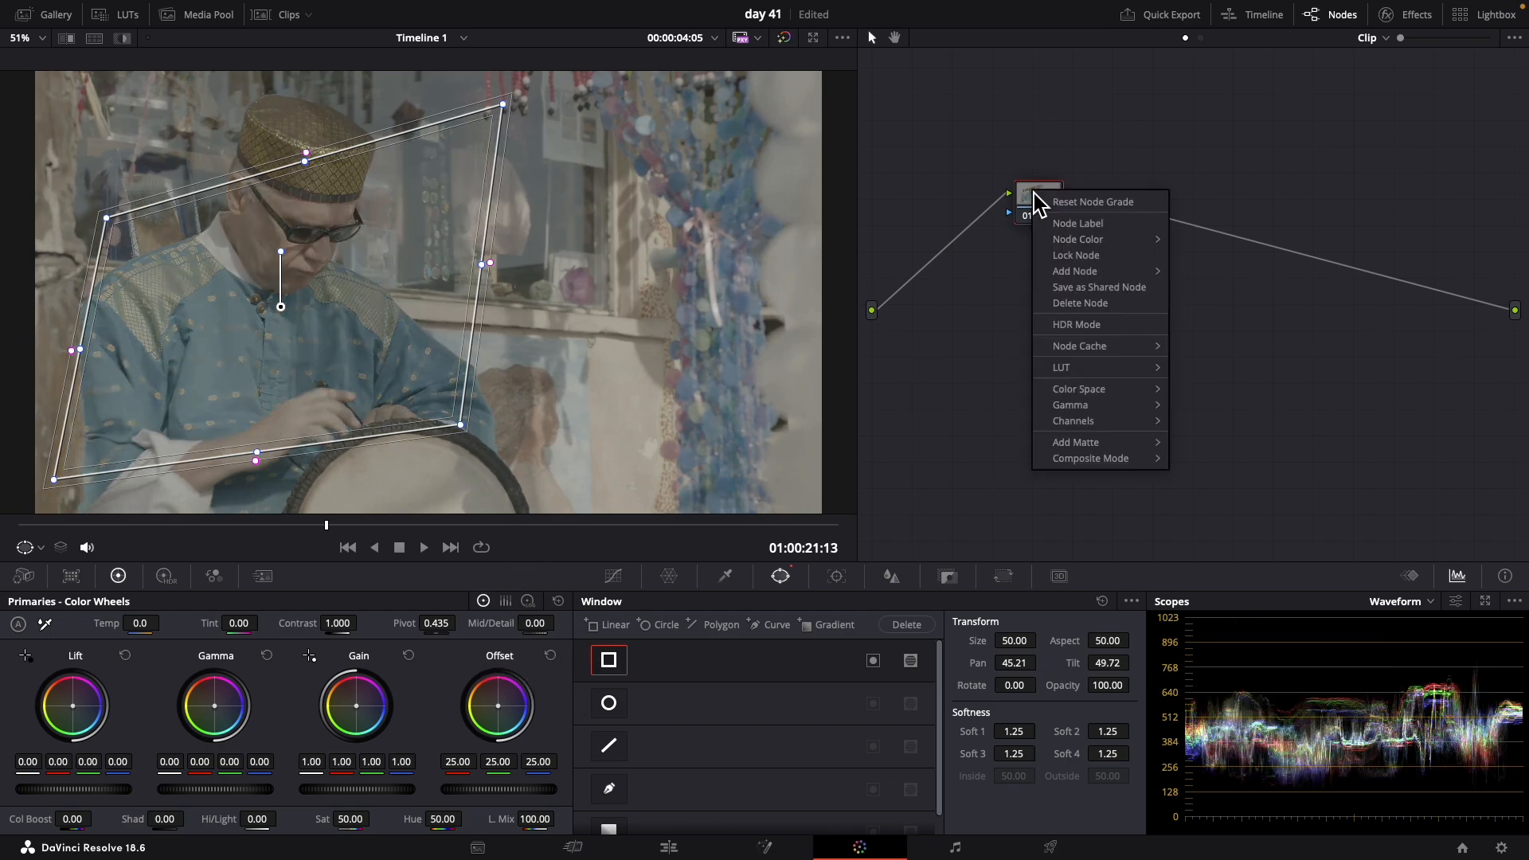
{"action": "left_click", "coordinate": [1065, 204]}
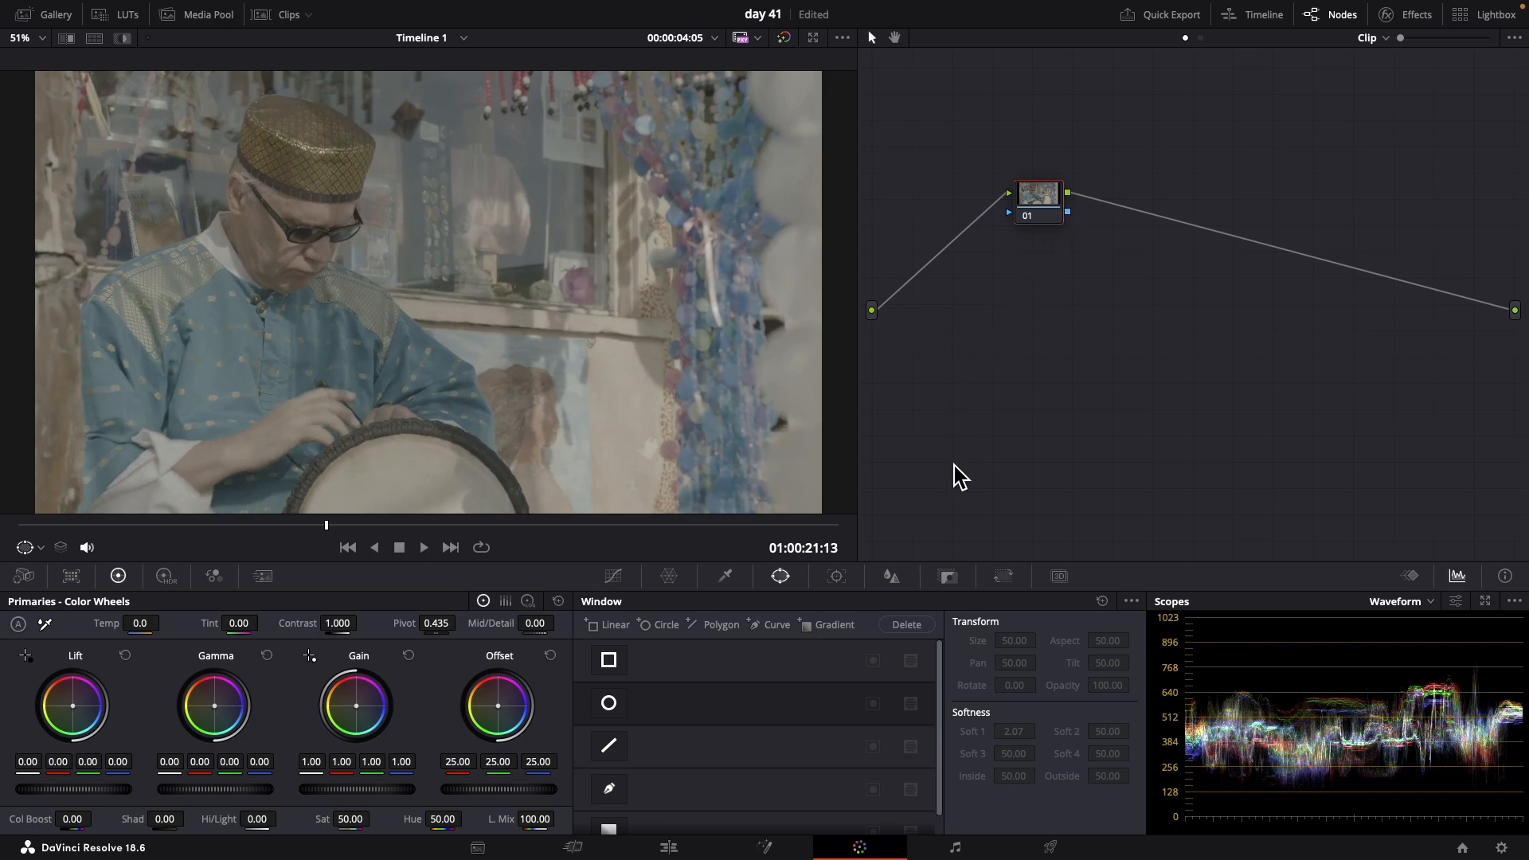
Add a circle window, enlarge it and place it over the man's face and torso
{"action": "left_click", "coordinate": [613, 705]}
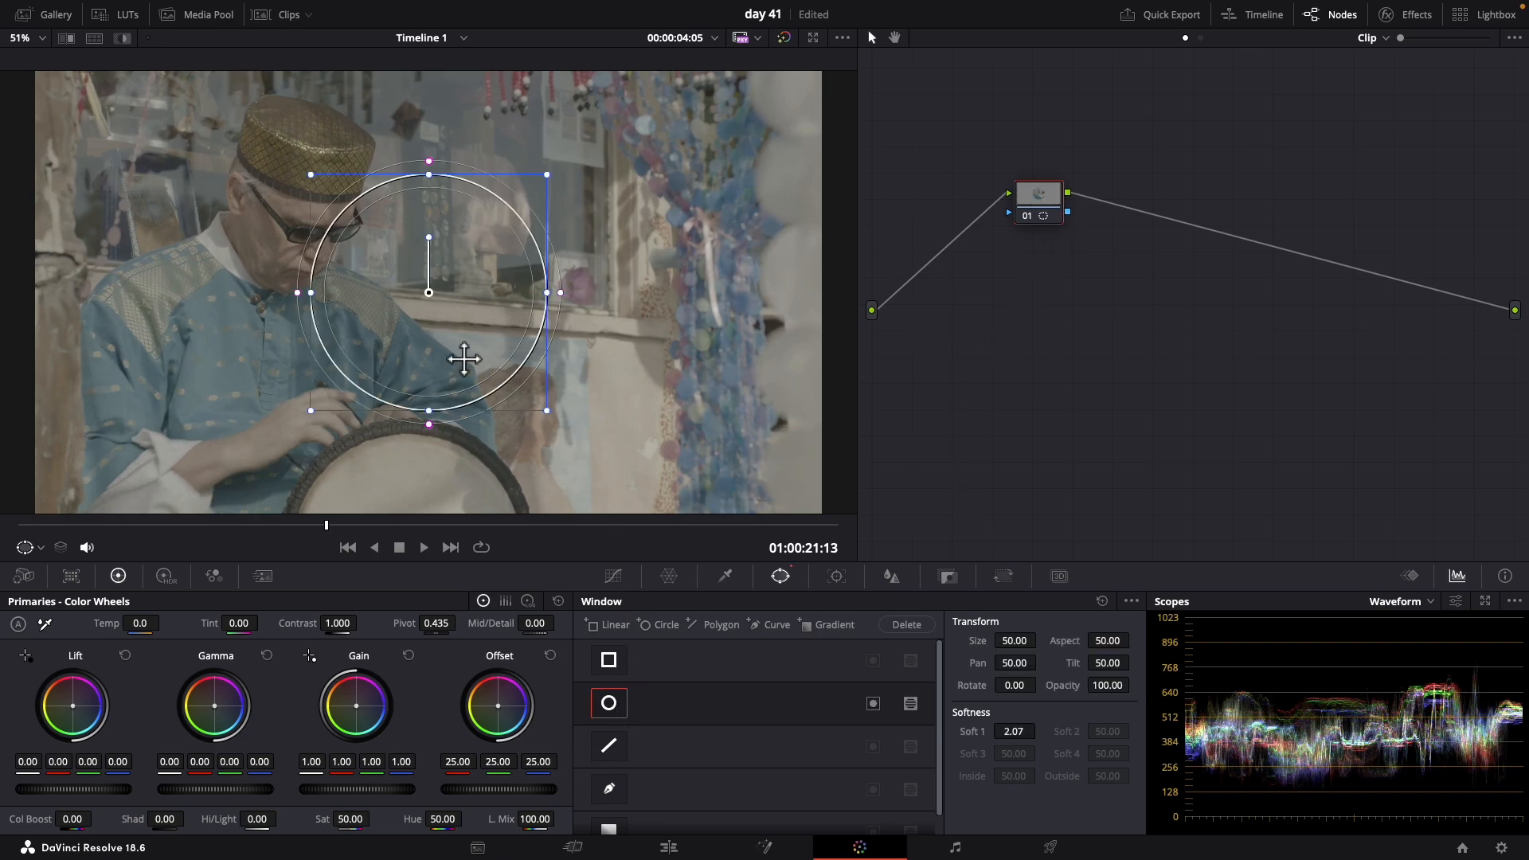
{"action": "left_click_drag", "start_coordinate": [442, 309], "coordinate": [246, 354]}
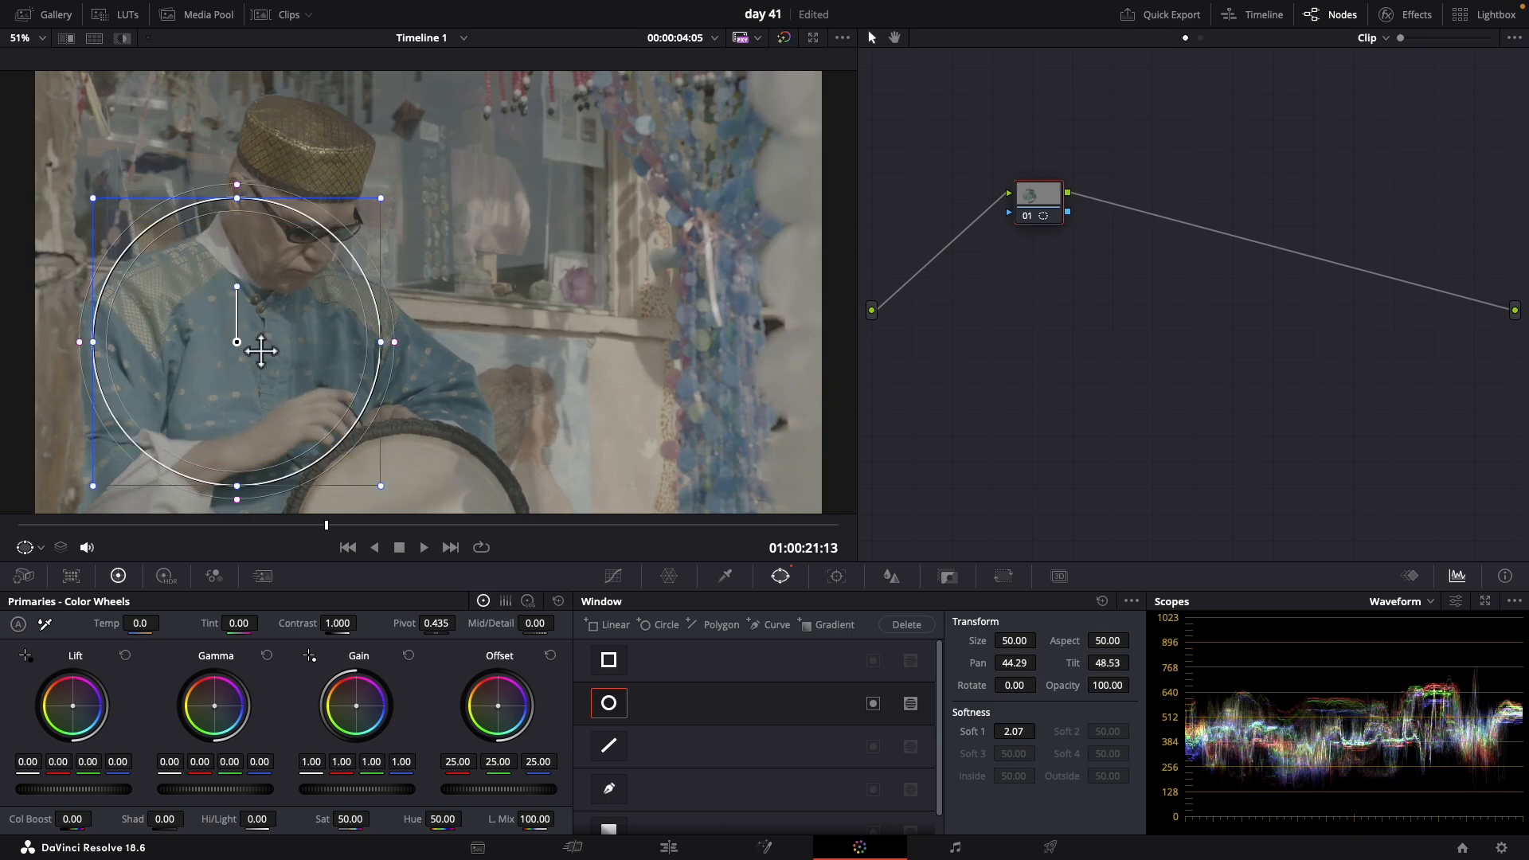
{"action": "left_click_drag", "start_coordinate": [247, 301], "coordinate": [322, 311]}
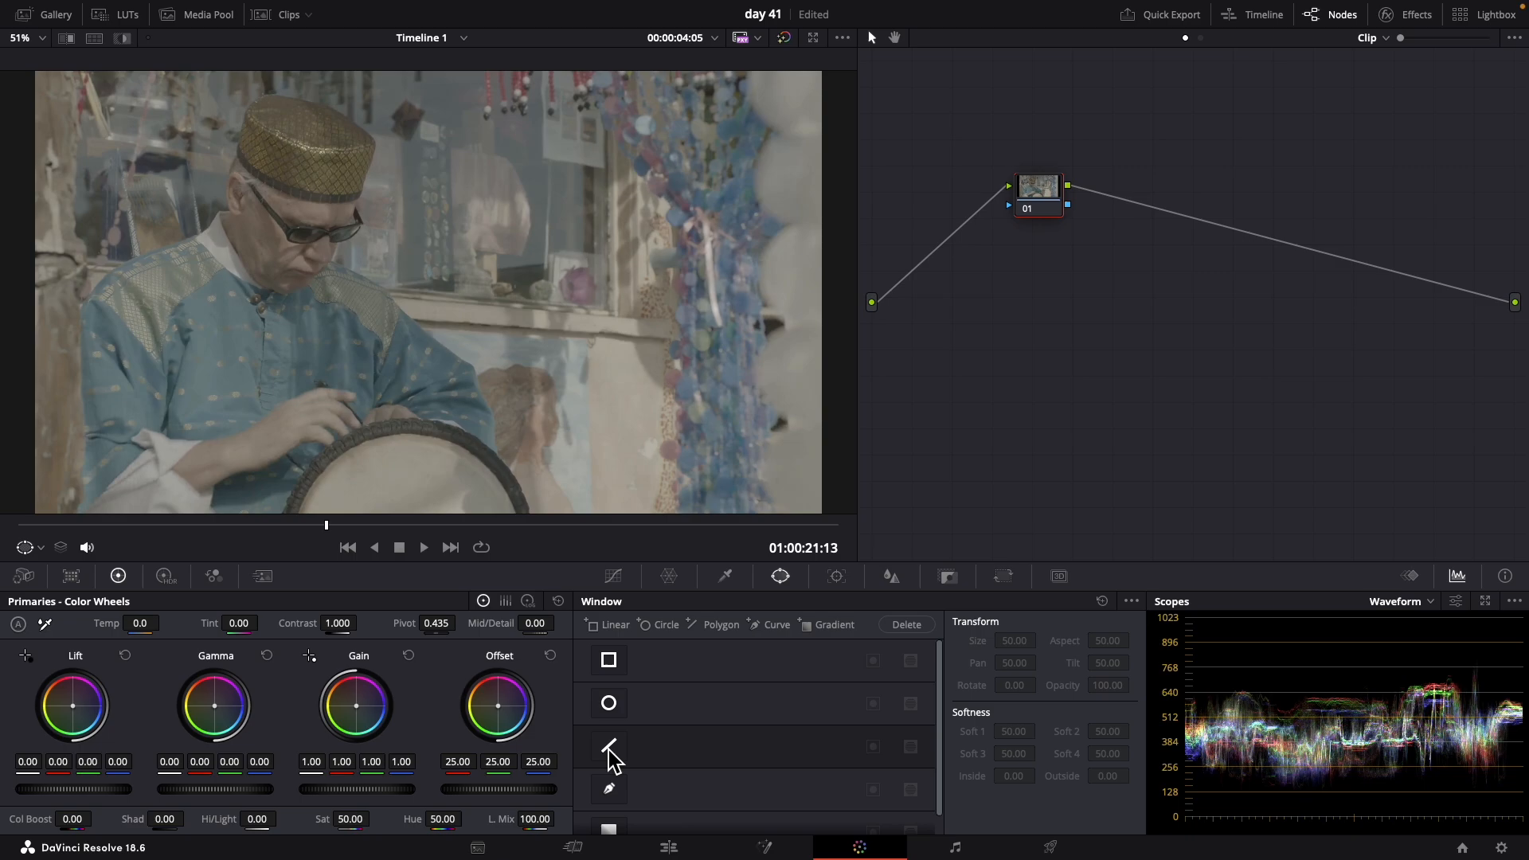
Add a polygon window at about Pan 45.8, Tilt 49.0 and fit its upper points to the man's hat and back of head
{"action": "left_click", "coordinate": [608, 747]}
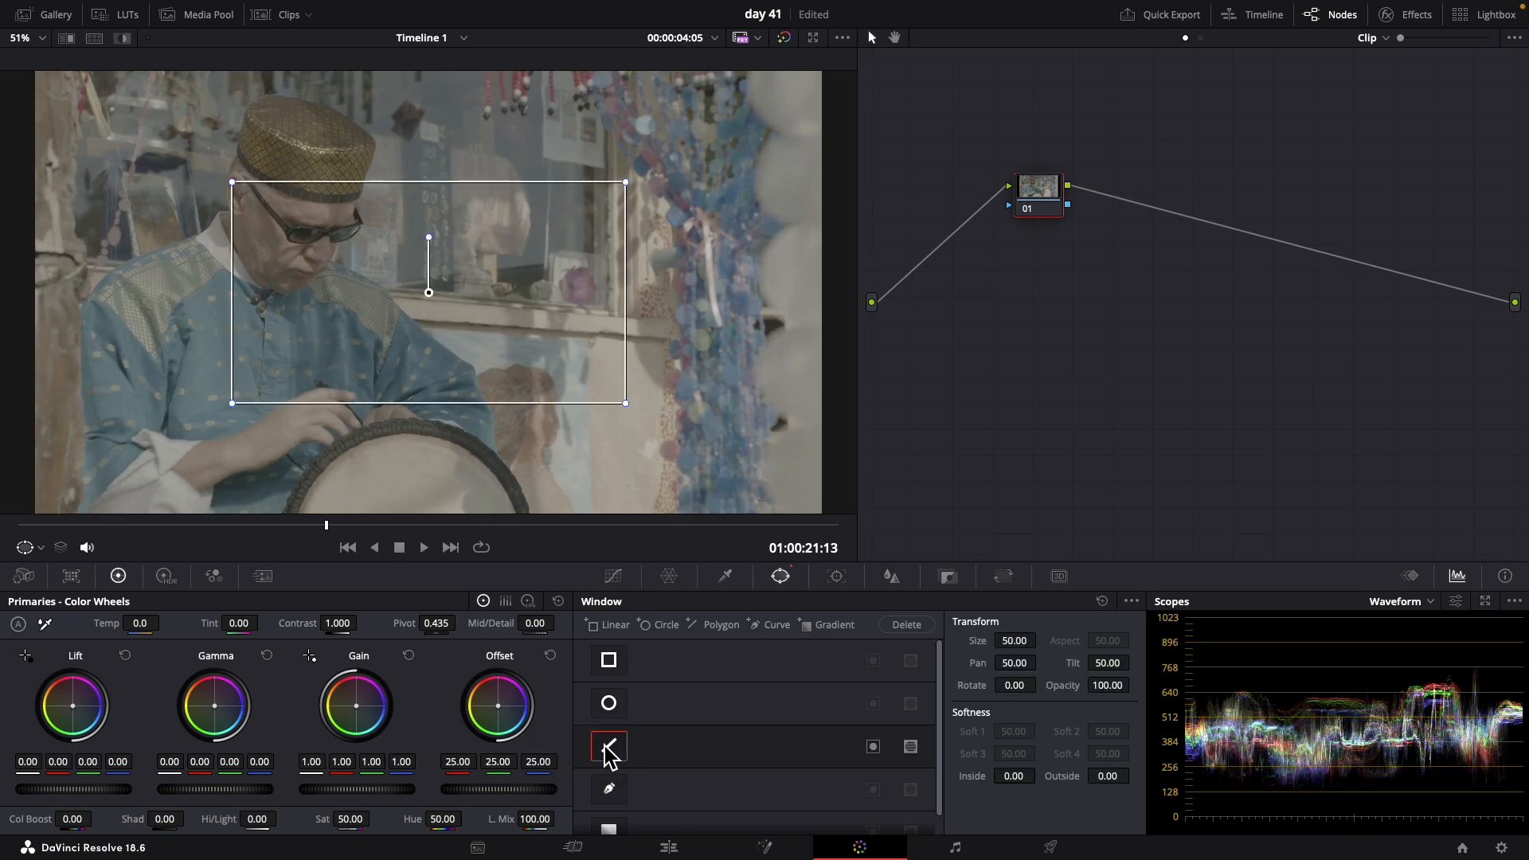
{"action": "left_click_drag", "start_coordinate": [440, 304], "coordinate": [288, 327]}
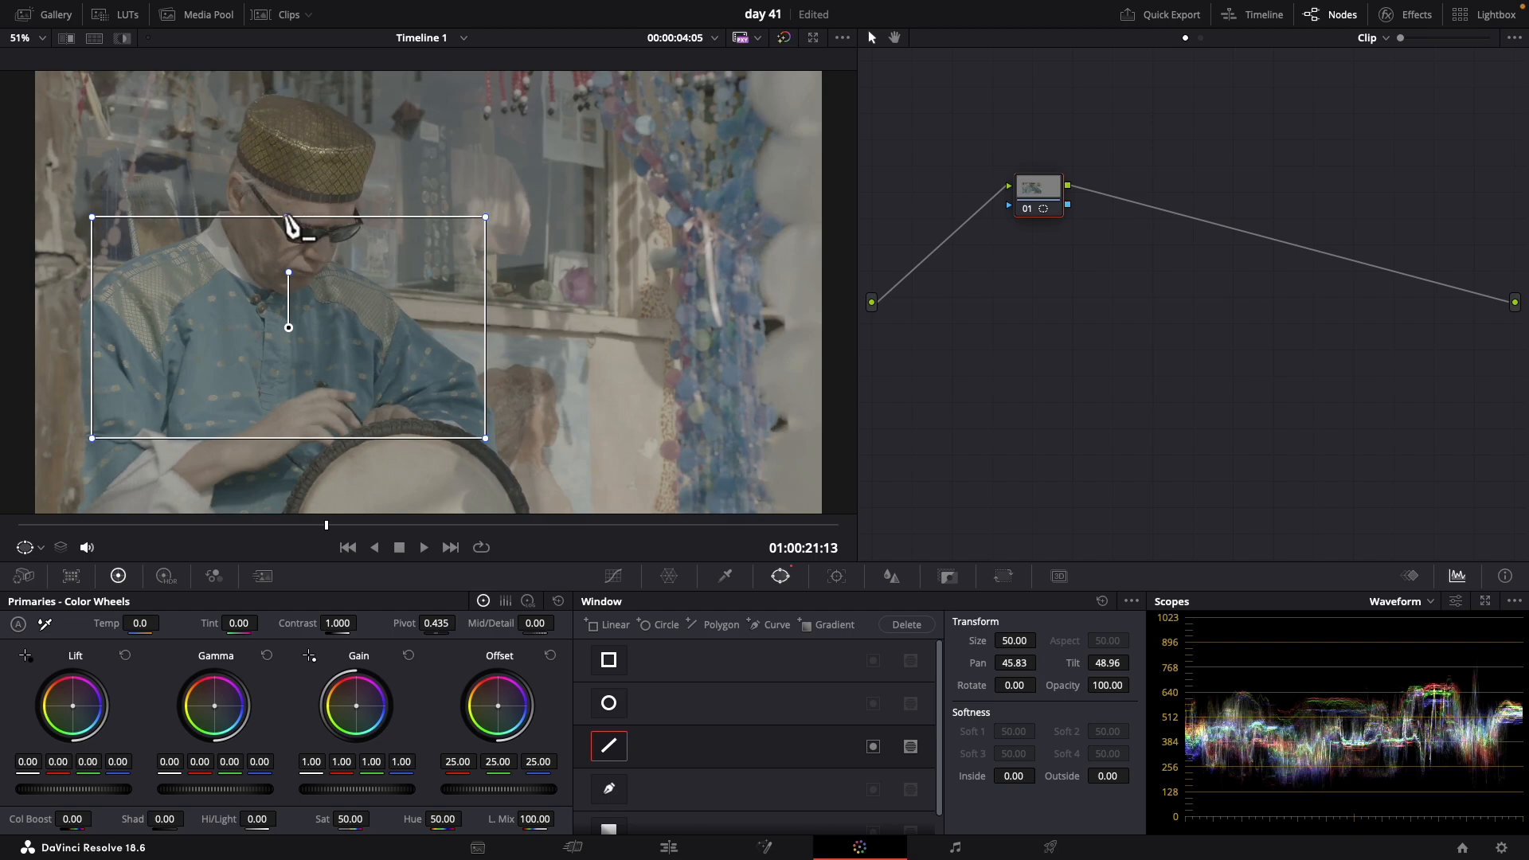
{"action": "left_click_drag", "start_coordinate": [289, 217], "coordinate": [300, 84]}
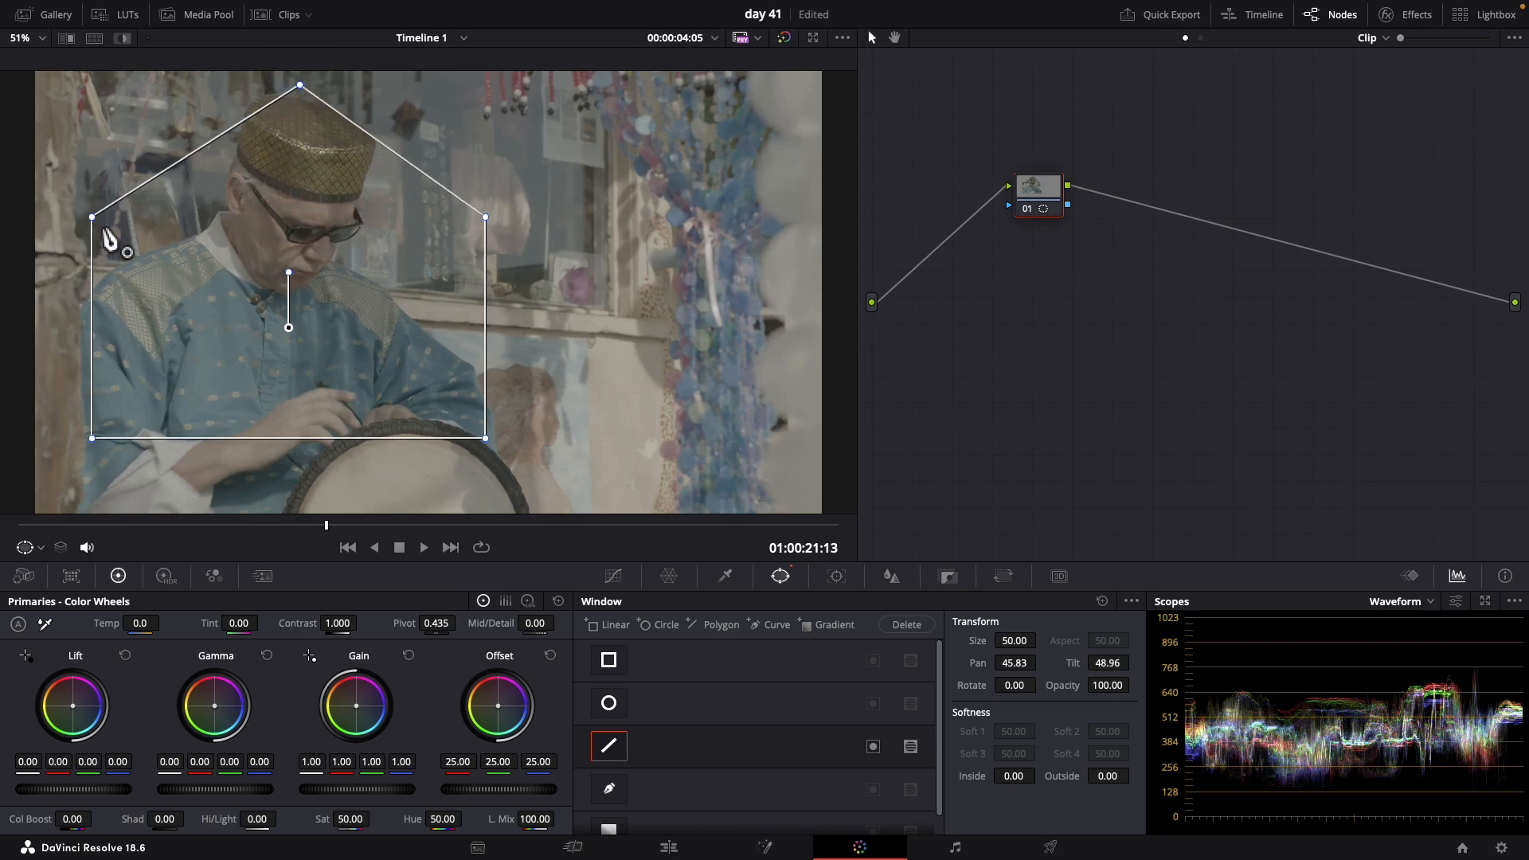
{"action": "left_click_drag", "start_coordinate": [94, 218], "coordinate": [223, 203]}
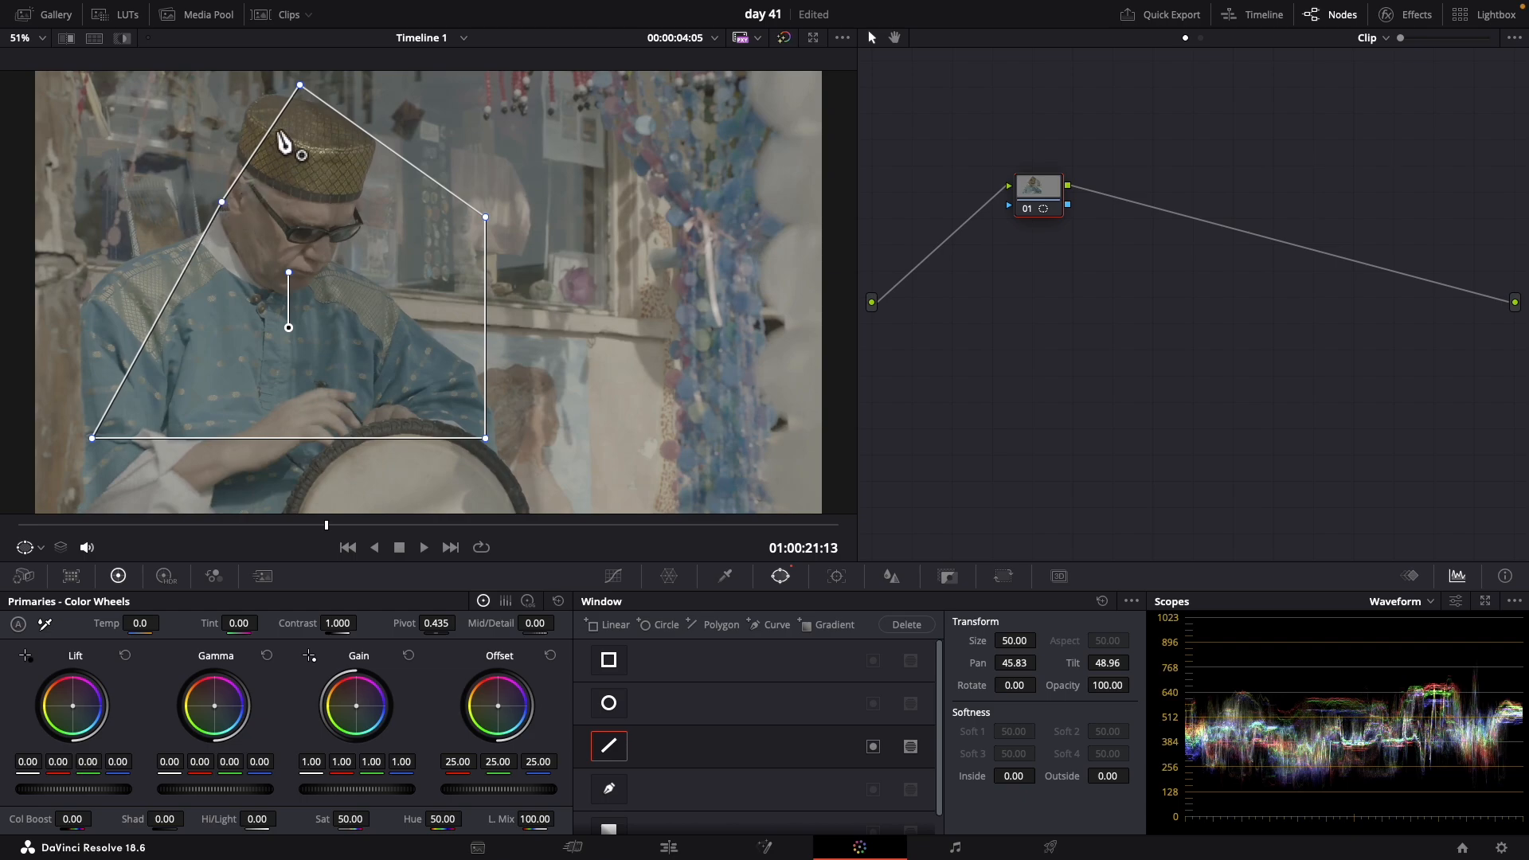
{"action": "left_click_drag", "start_coordinate": [273, 135], "coordinate": [239, 113]}
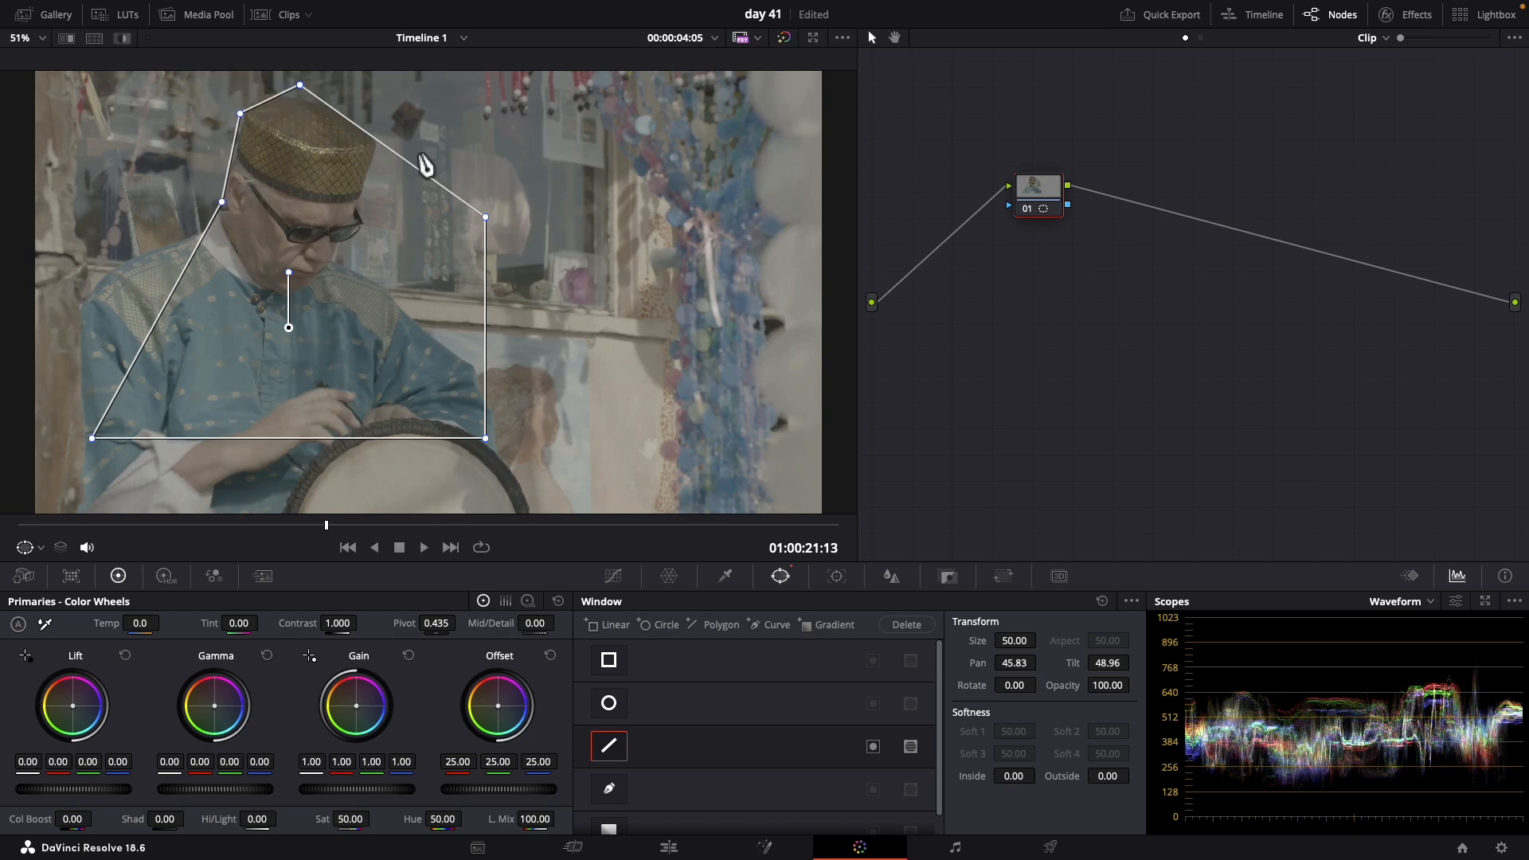
Fit the rest of the polygon window to the front of the man's hat, his face, his arm and his back shoulder
{"action": "left_click_drag", "start_coordinate": [377, 141], "coordinate": [378, 132]}
{"action": "left_click_drag", "start_coordinate": [485, 217], "coordinate": [355, 243]}
{"action": "left_click_drag", "start_coordinate": [410, 340], "coordinate": [440, 329]}
{"action": "mouse_move", "coordinate": [463, 396]}
{"action": "left_mouse_down"}
{"action": "mouse_move", "coordinate": [489, 402]}
{"action": "mouse_move", "coordinate": [487, 388]}
{"action": "left_mouse_up"}
{"action": "left_click_drag", "start_coordinate": [177, 298], "coordinate": [86, 293]}
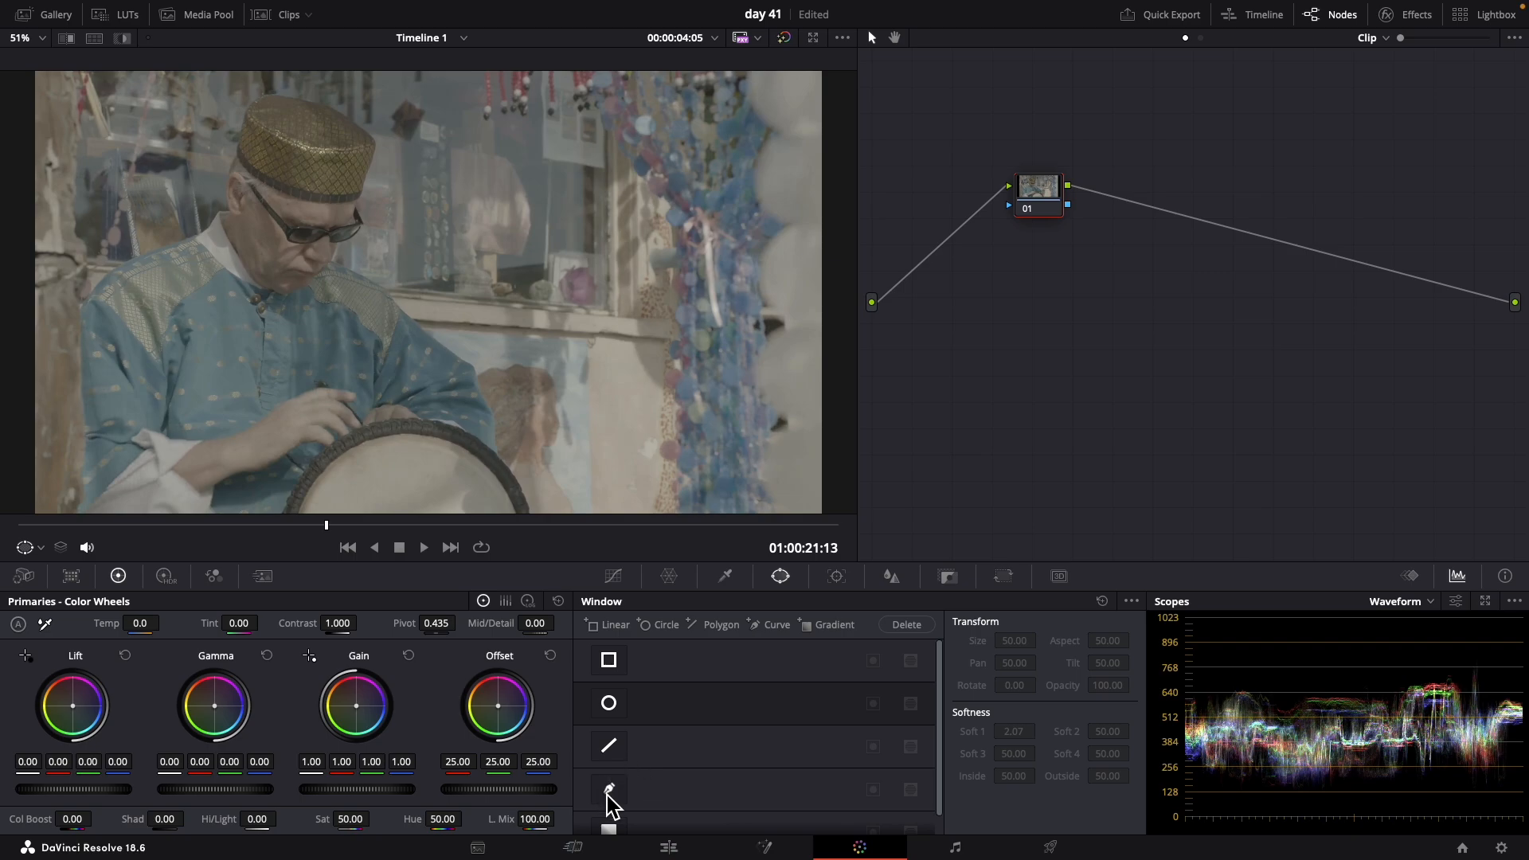
Start a curve window at the man's back shoulder and trace up his neck, around his hat and down to his face
{"action": "left_click", "coordinate": [610, 796]}
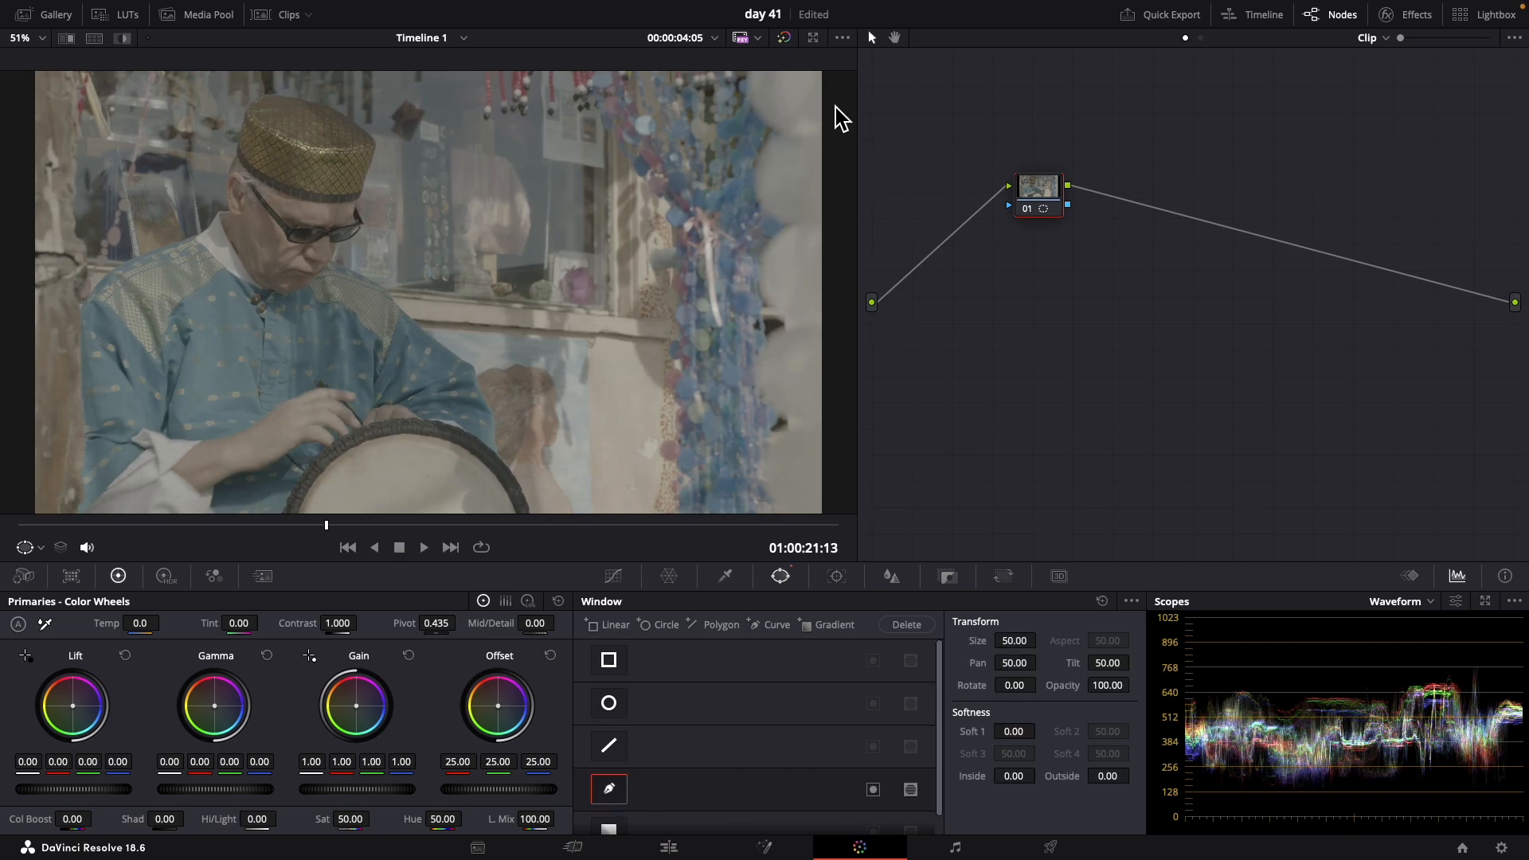
{"action": "left_click", "coordinate": [194, 230]}
{"action": "left_click", "coordinate": [214, 215]}
{"action": "left_click", "coordinate": [224, 194]}
{"action": "left_click", "coordinate": [227, 178]}
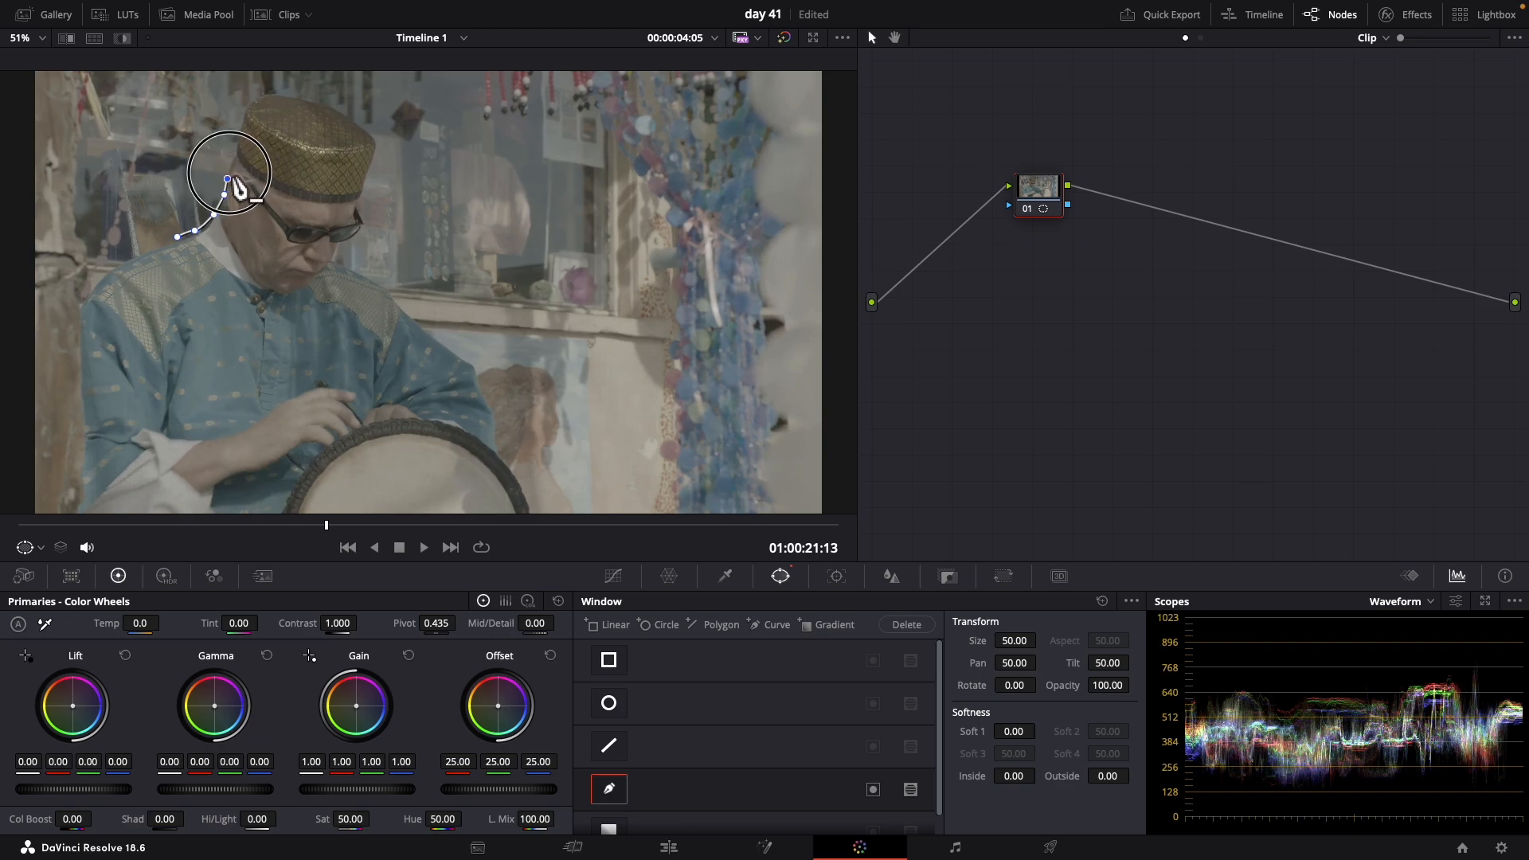
{"action": "left_click", "coordinate": [239, 139]}
{"action": "left_click", "coordinate": [248, 112]}
{"action": "left_click", "coordinate": [255, 98]}
{"action": "left_click", "coordinate": [271, 94]}
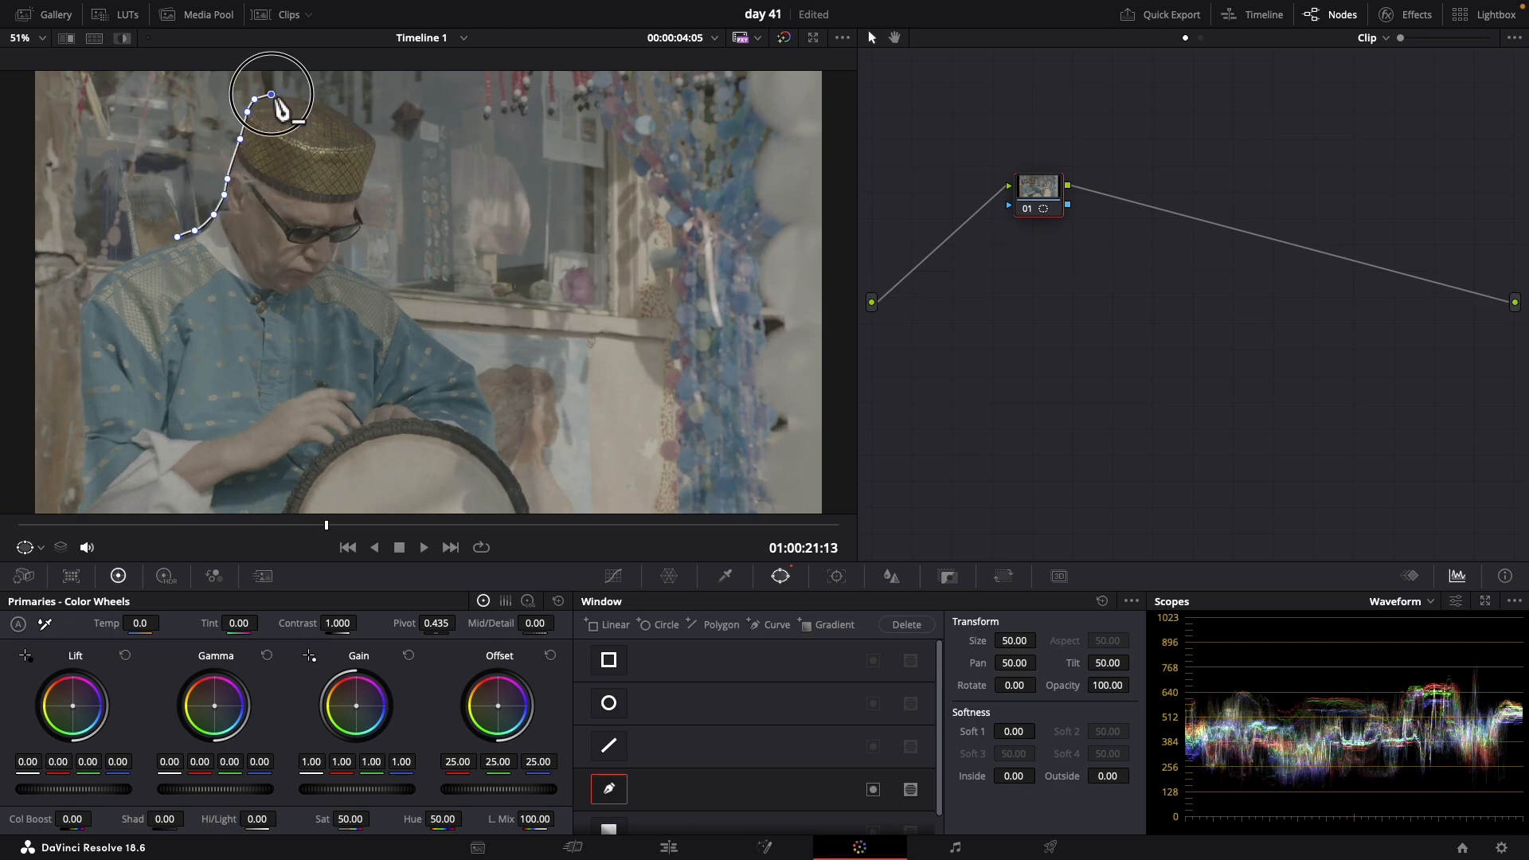
{"action": "left_click", "coordinate": [302, 94]}
{"action": "left_click", "coordinate": [324, 107]}
{"action": "left_click", "coordinate": [347, 121]}
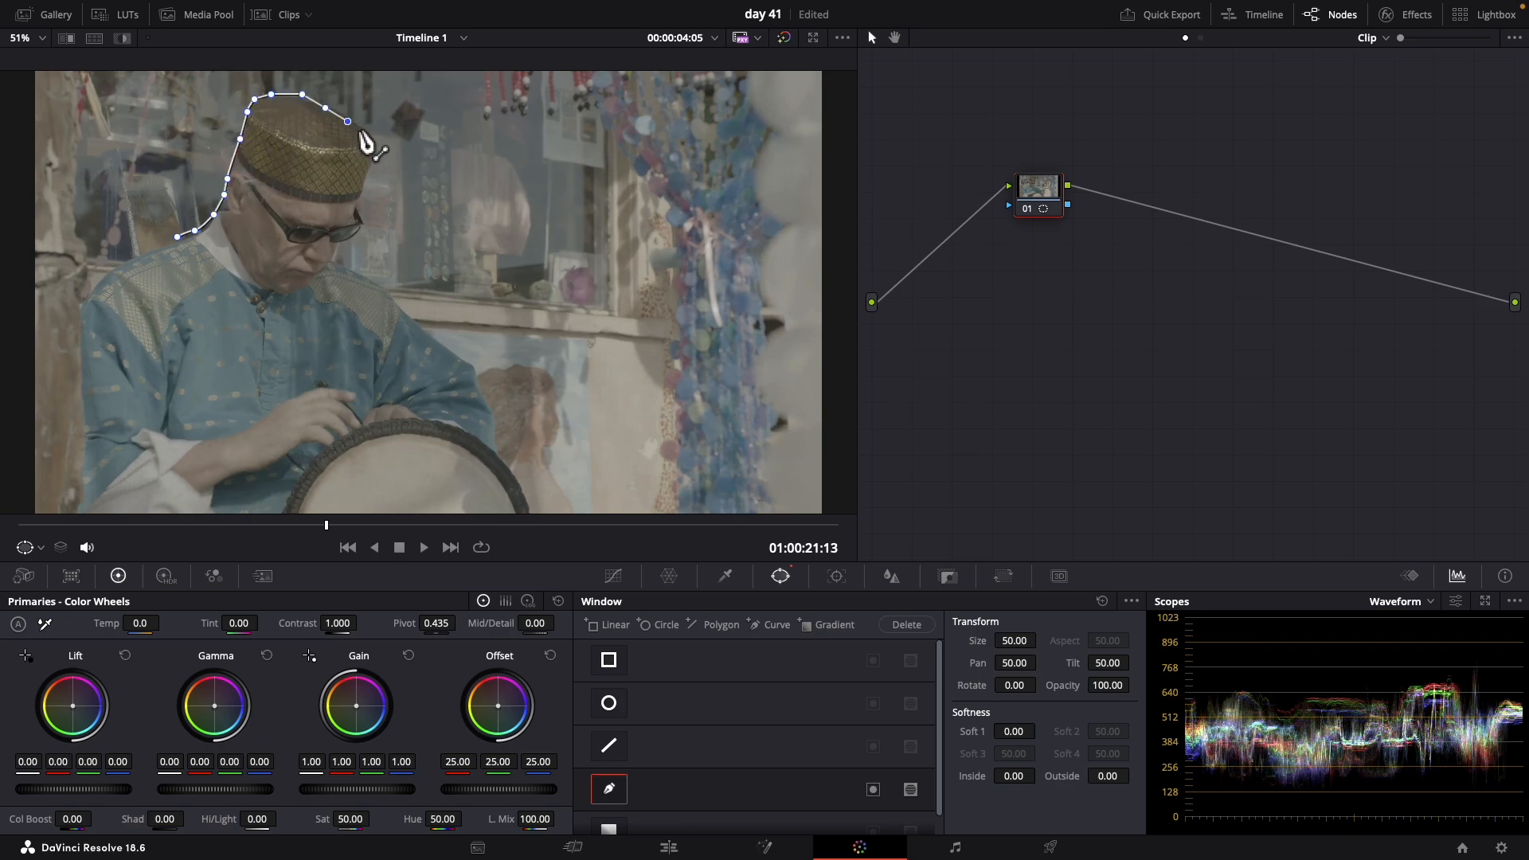
{"action": "left_click", "coordinate": [367, 141]}
{"action": "left_click", "coordinate": [368, 155]}
{"action": "left_click", "coordinate": [369, 179]}
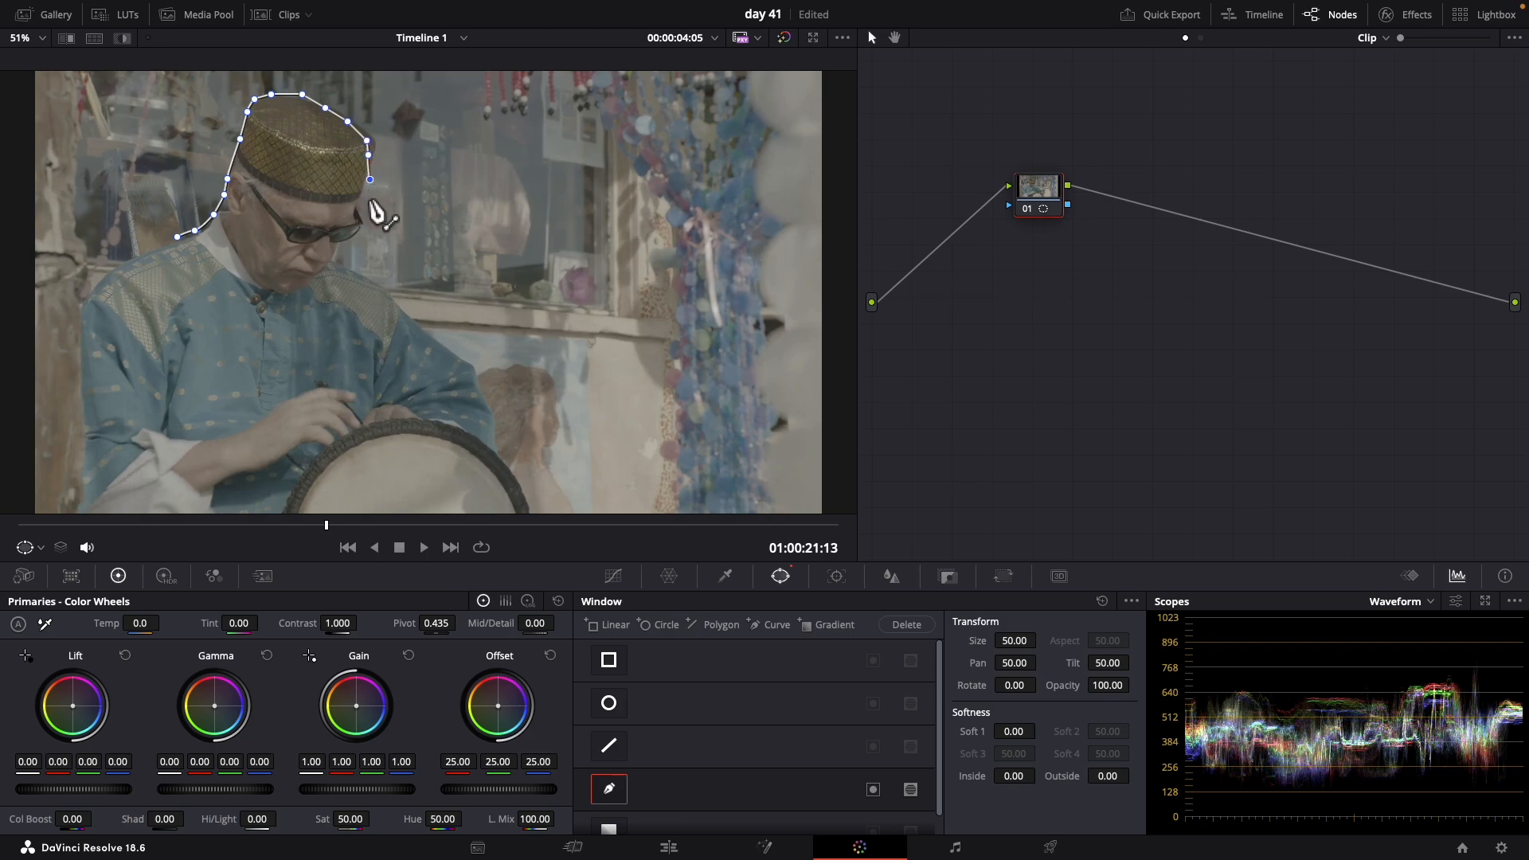
{"action": "left_click", "coordinate": [366, 197]}
{"action": "left_click", "coordinate": [365, 218]}
Continue the curve down the man's front arm, along the drum, hands and sleeve, and up his back, closing it at the starting point
{"action": "left_click_drag", "start_coordinate": [413, 322], "coordinate": [428, 338]}
{"action": "left_click_drag", "start_coordinate": [460, 360], "coordinate": [503, 406]}
{"action": "left_click_drag", "start_coordinate": [506, 430], "coordinate": [443, 431]}
{"action": "left_click", "coordinate": [410, 418]}
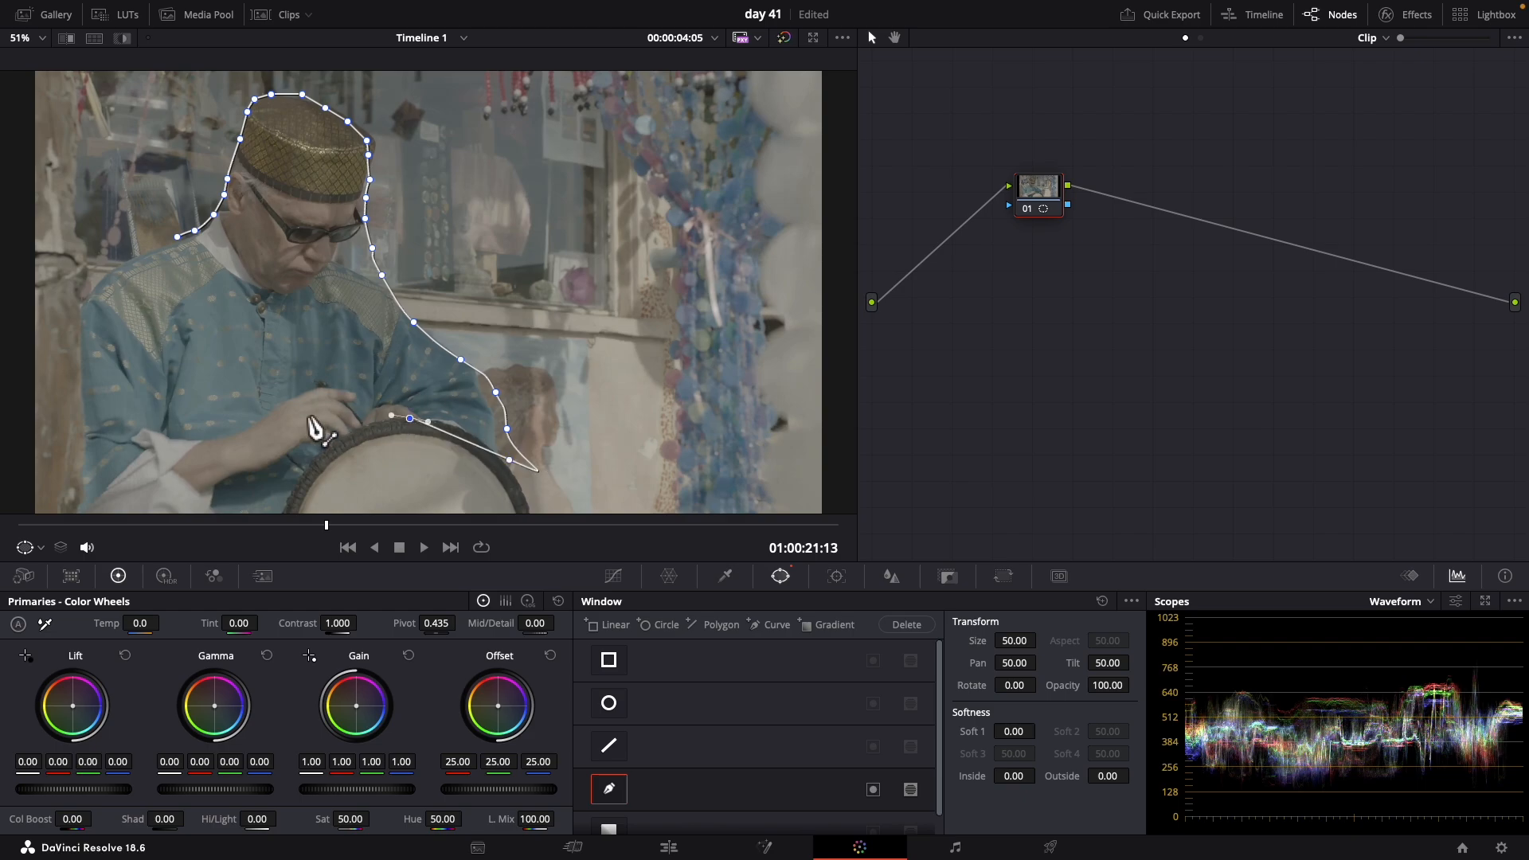
{"action": "left_click", "coordinate": [302, 412]}
{"action": "left_click", "coordinate": [266, 430]}
{"action": "left_click", "coordinate": [250, 447]}
{"action": "left_click", "coordinate": [237, 460]}
{"action": "left_click", "coordinate": [158, 483]}
{"action": "left_click", "coordinate": [117, 476]}
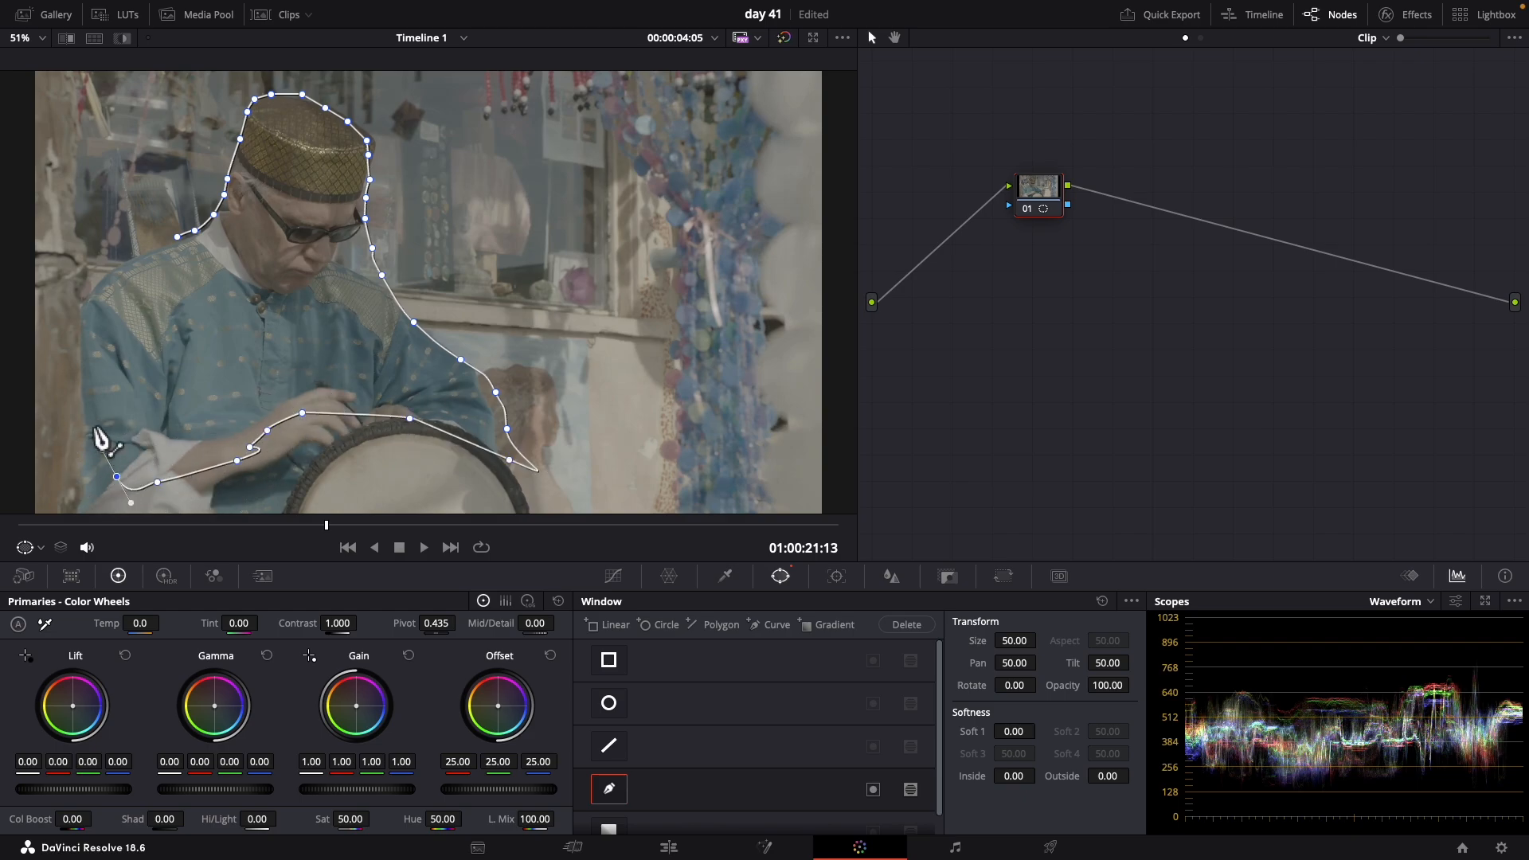
{"action": "left_click", "coordinate": [91, 423]}
{"action": "left_click", "coordinate": [79, 383]}
{"action": "left_click", "coordinate": [85, 326]}
{"action": "left_click", "coordinate": [98, 278]}
{"action": "left_click", "coordinate": [131, 261]}
{"action": "left_click", "coordinate": [161, 242]}
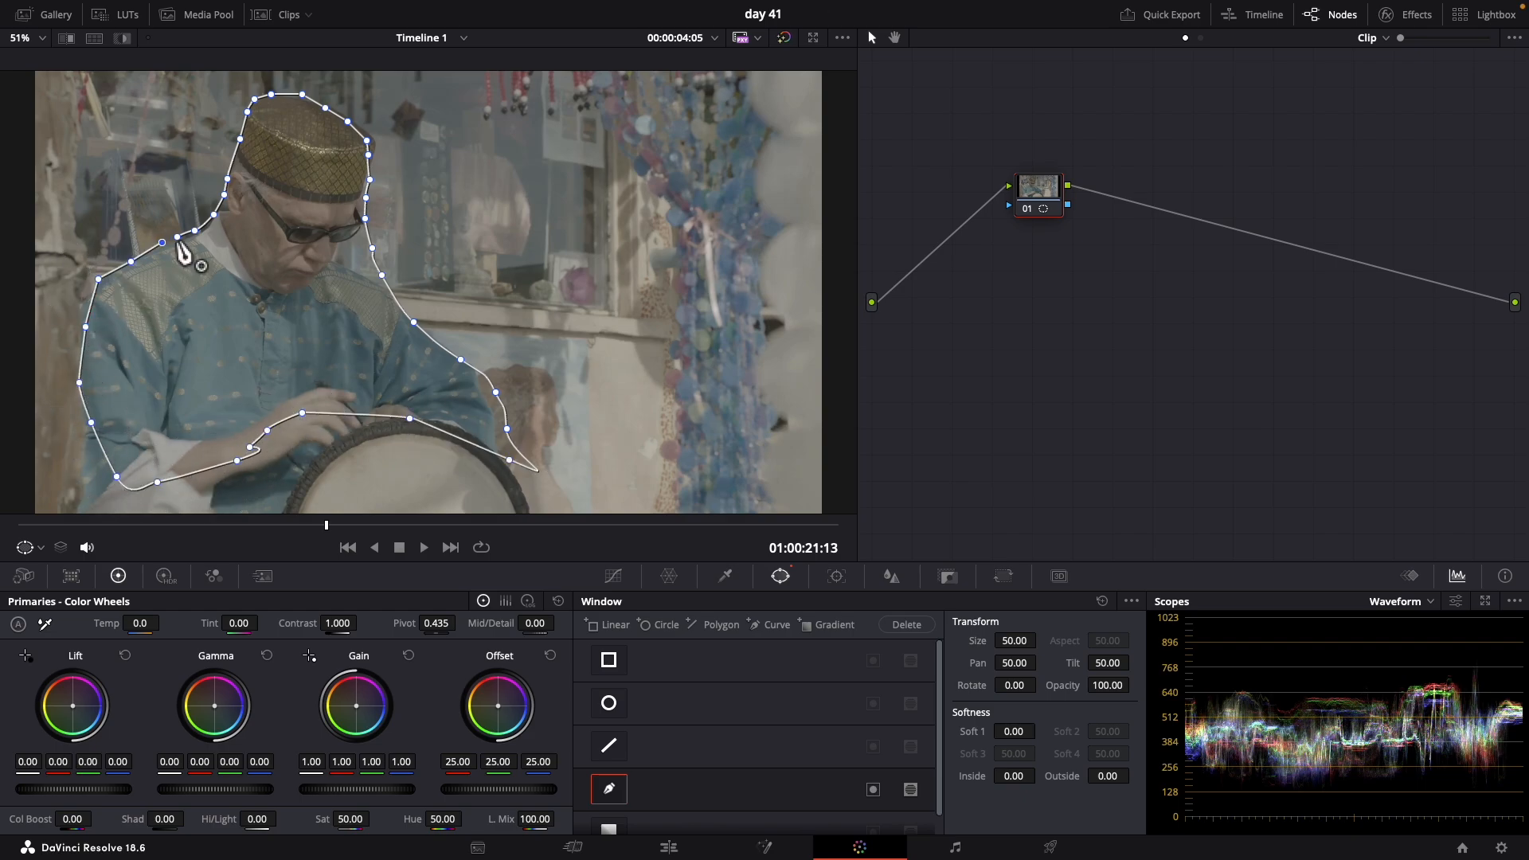
{"action": "left_click", "coordinate": [177, 237]}
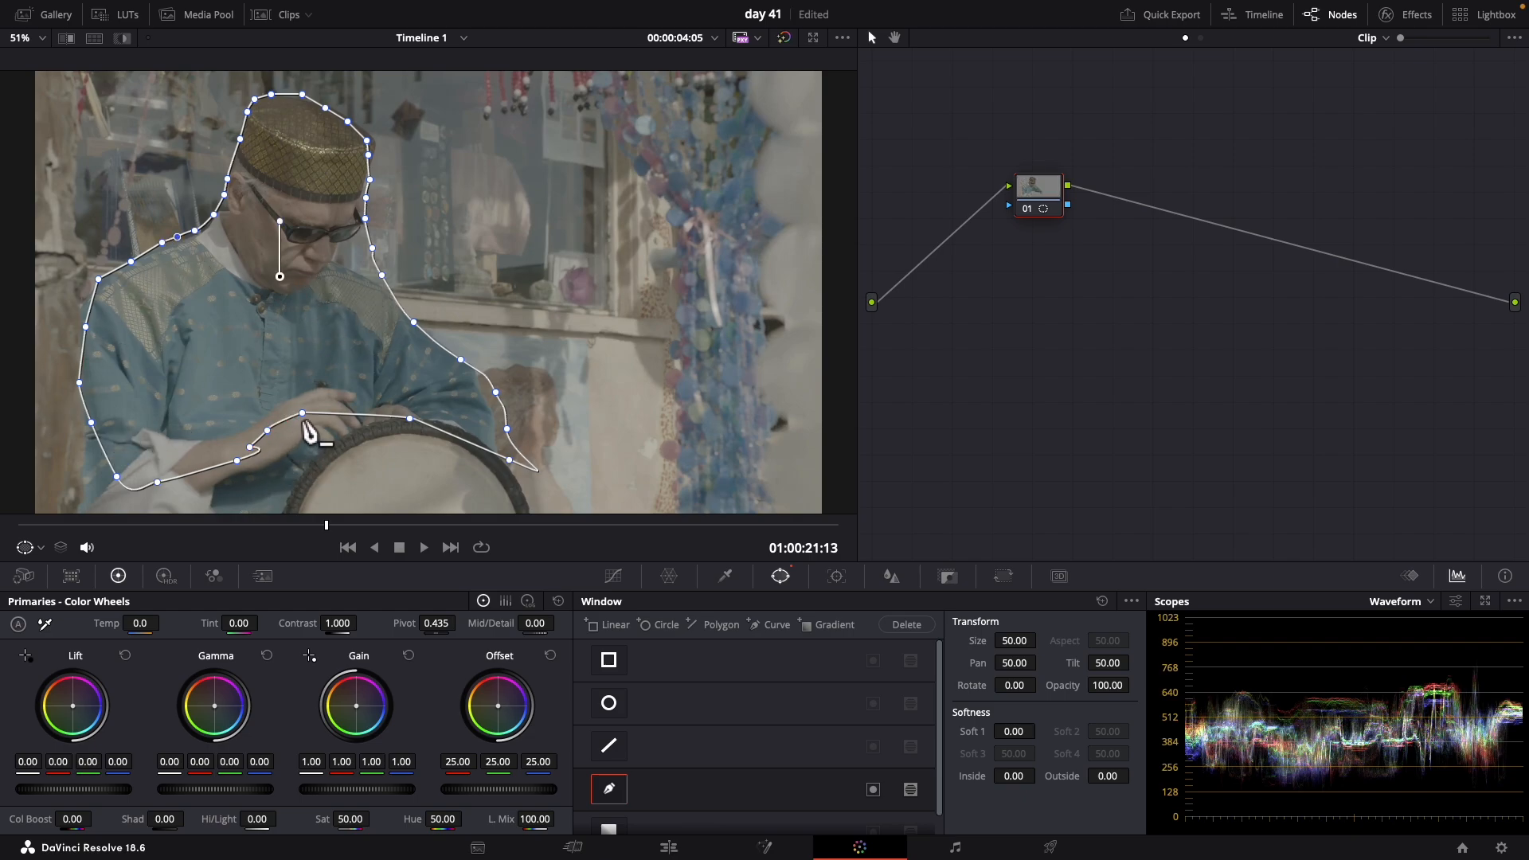
Adjust the curve window's lower points to follow the man's hand and sleeve above the drum
{"action": "left_click_drag", "start_coordinate": [304, 419], "coordinate": [244, 486]}
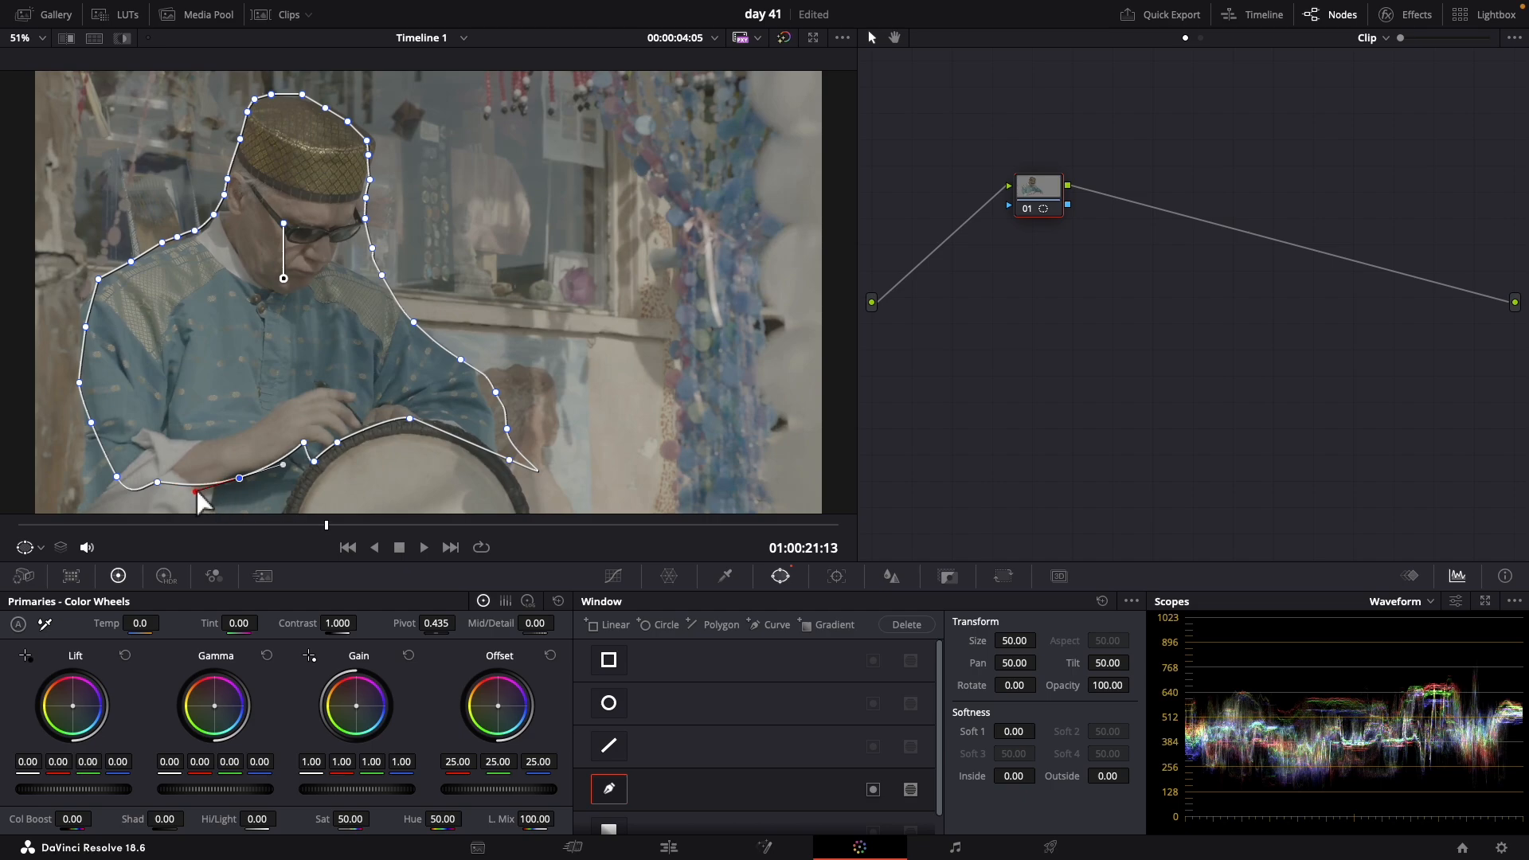
{"action": "mouse_move", "coordinate": [198, 494]}
{"action": "left_mouse_down"}
{"action": "mouse_move", "coordinate": [259, 506]}
{"action": "mouse_move", "coordinate": [174, 493]}
{"action": "mouse_move", "coordinate": [169, 469]}
{"action": "mouse_move", "coordinate": [171, 497]}
{"action": "left_mouse_up"}
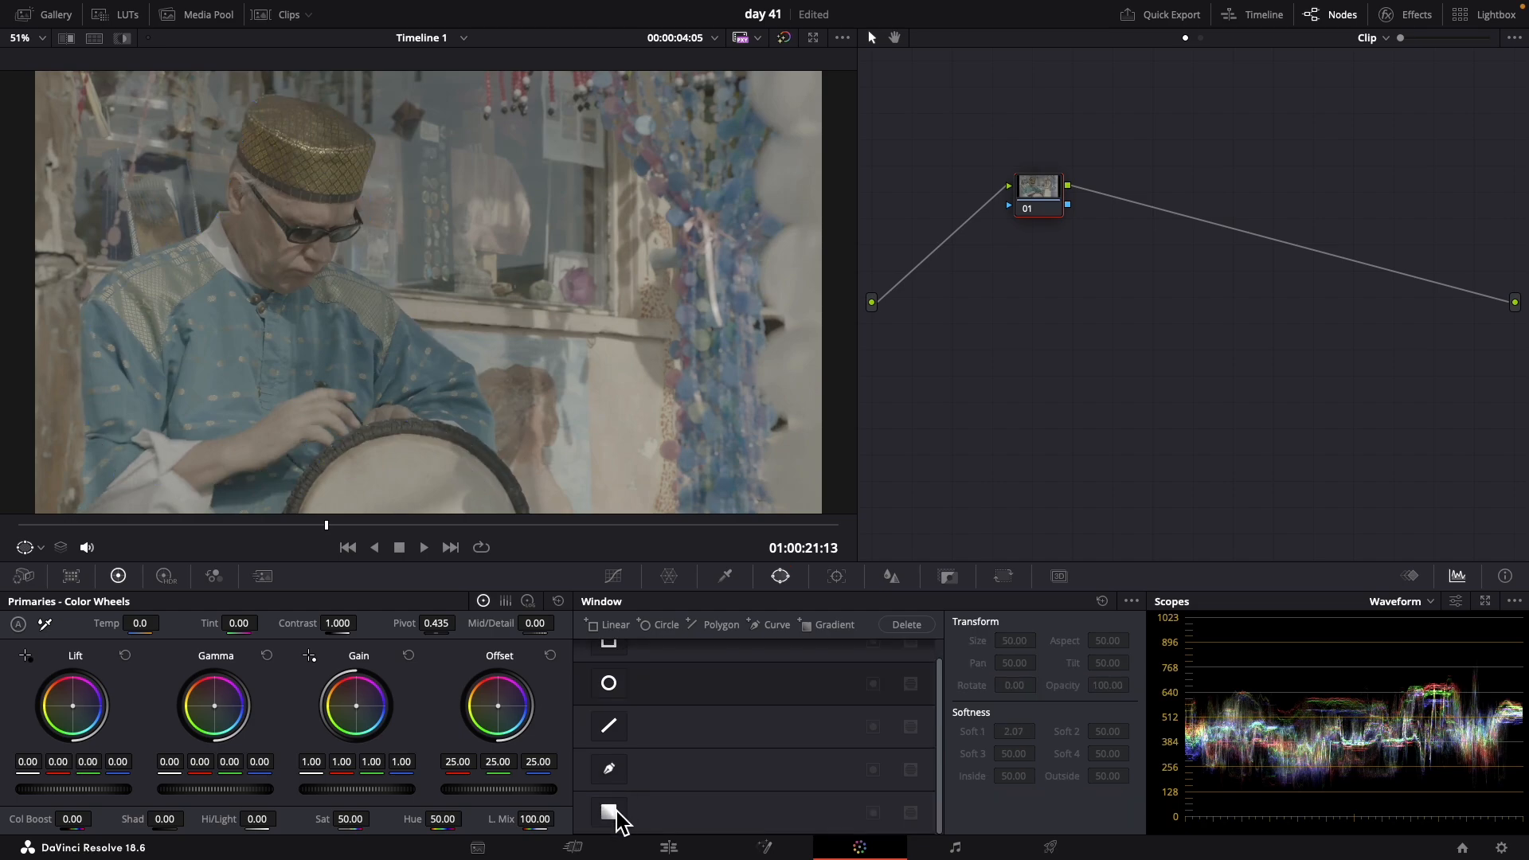
Add a gradient window rotated to about -49 with softness about 1.69, and raise the red gain to 1.44 inside it
{"action": "left_click", "coordinate": [609, 814]}
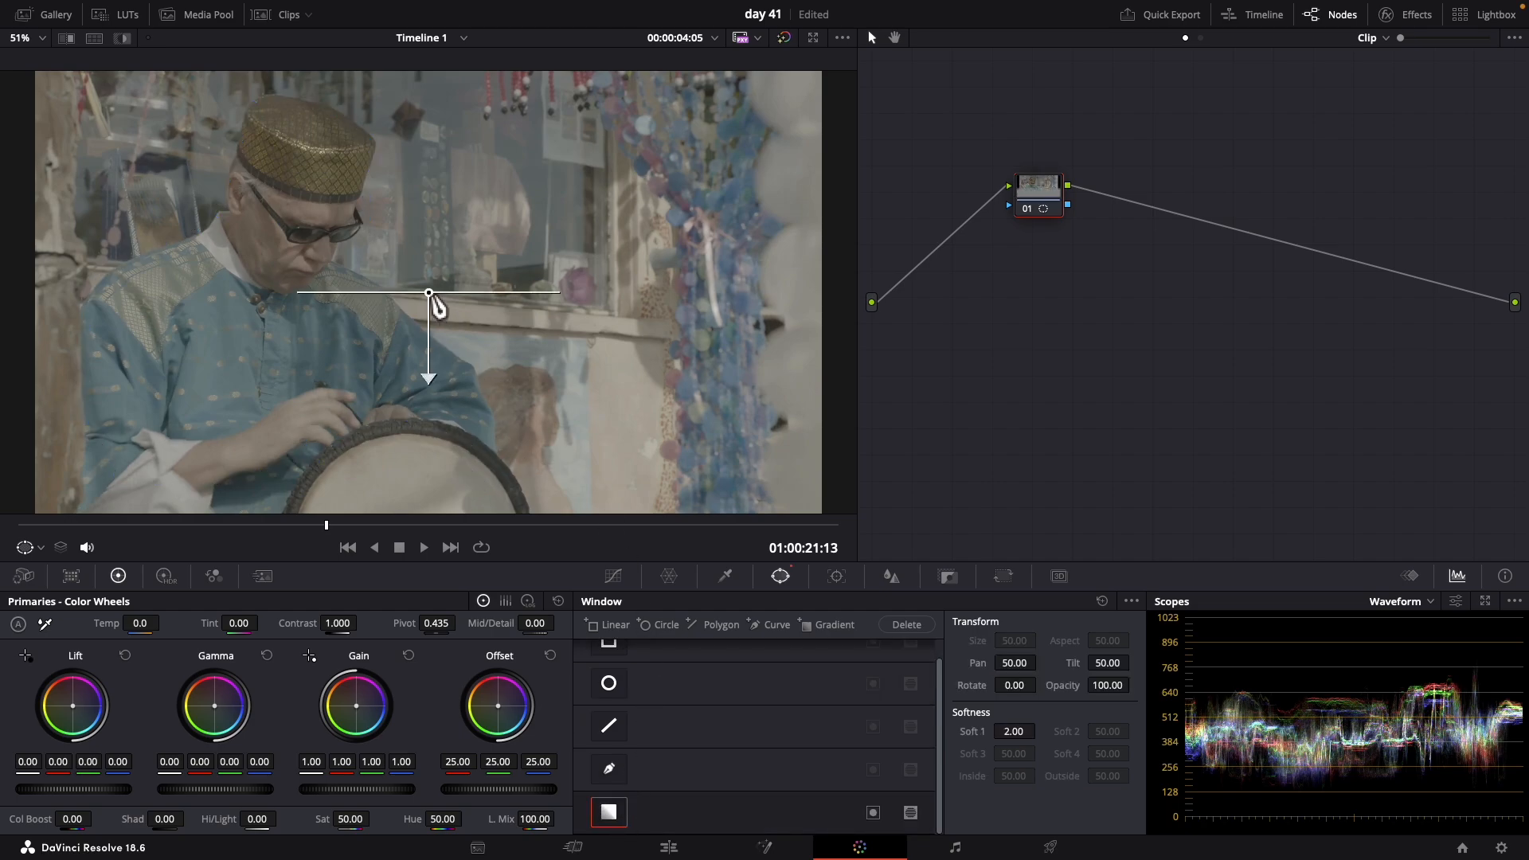
{"action": "left_click_drag", "start_coordinate": [437, 375], "coordinate": [490, 344]}
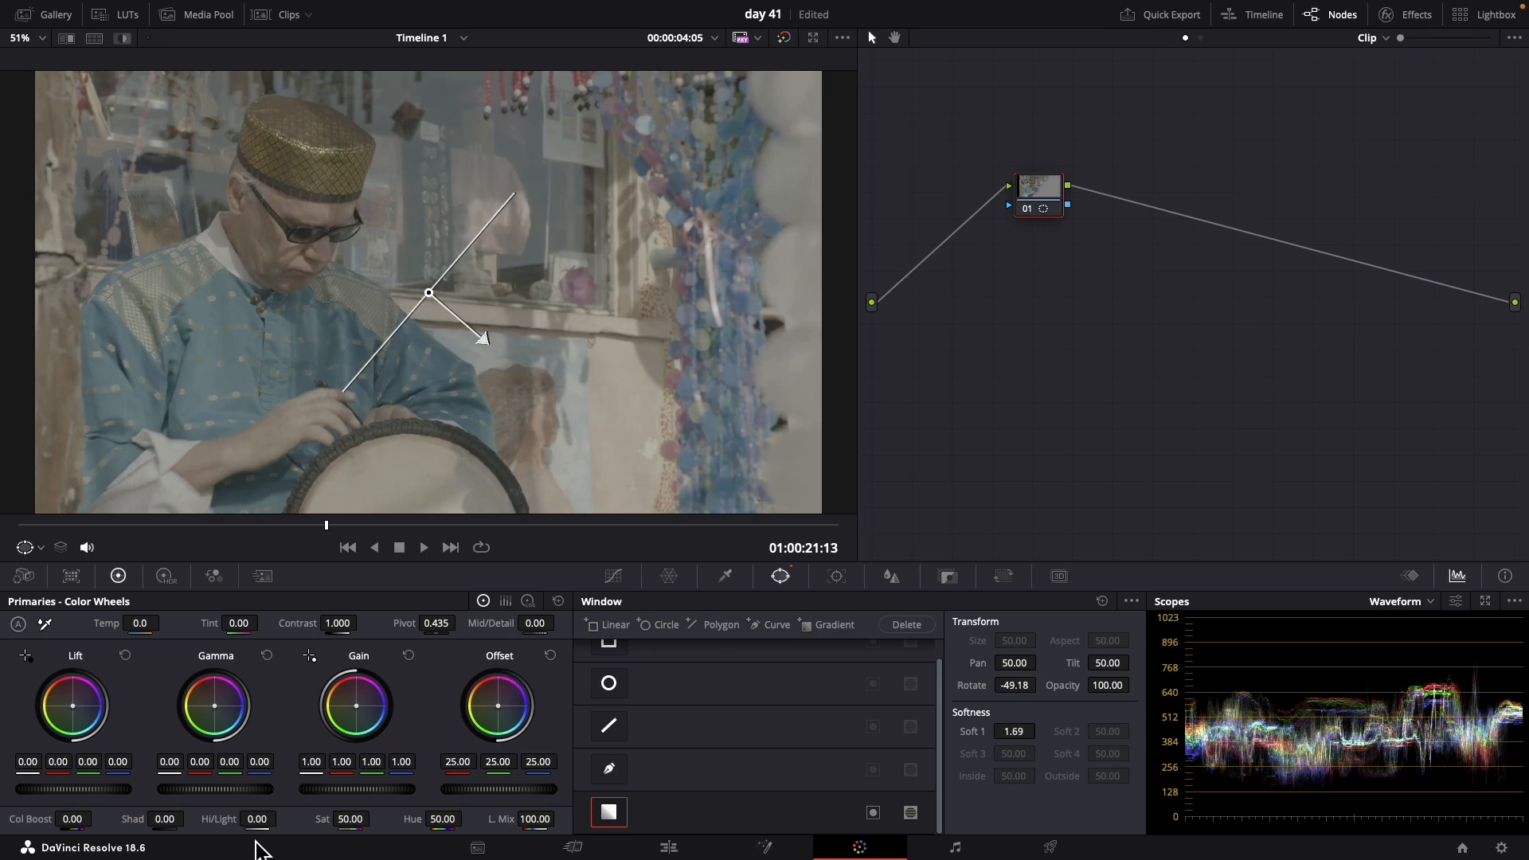
{"action": "left_click_drag", "start_coordinate": [350, 770], "coordinate": [504, 763]}
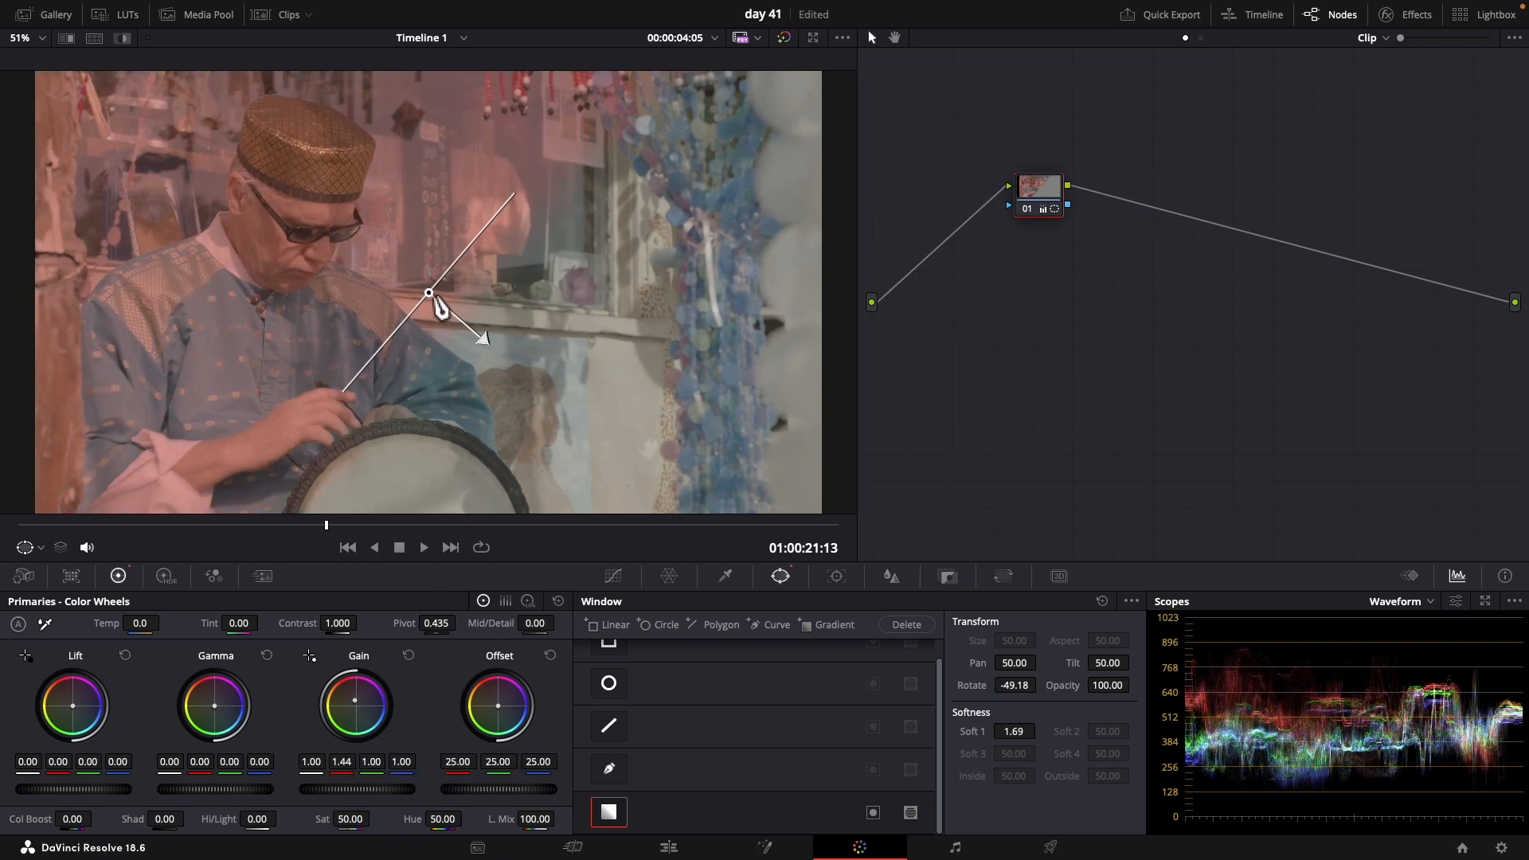
Level the gradient window near the frame's center, lower the lift to -0.09, and shift the gradient up and back down
{"action": "left_click_drag", "start_coordinate": [434, 301], "coordinate": [204, 294]}
{"action": "left_click_drag", "start_coordinate": [209, 208], "coordinate": [412, 305]}
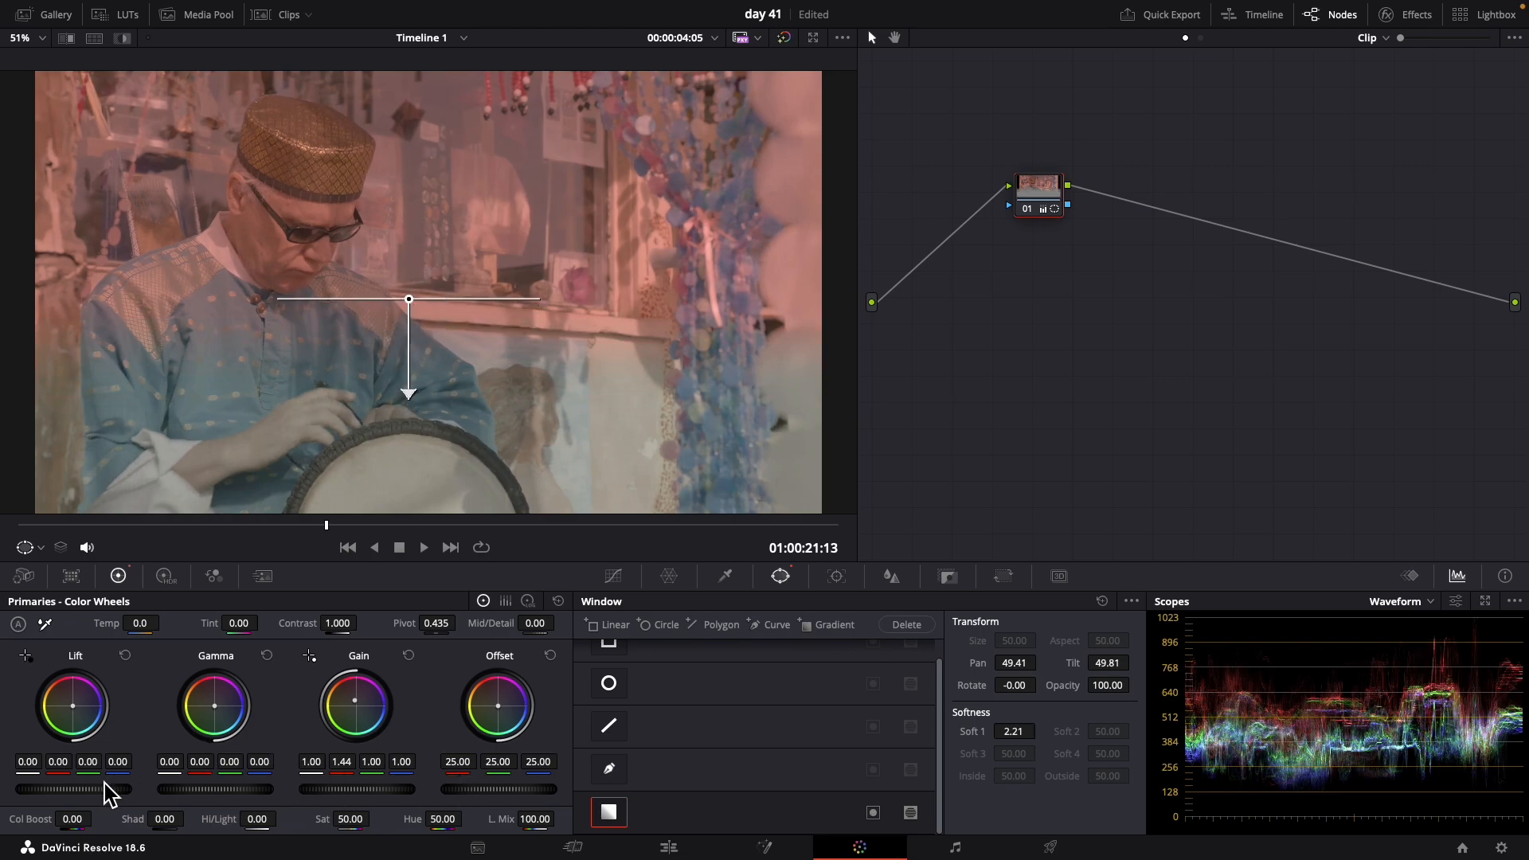
{"action": "left_click_drag", "start_coordinate": [114, 797], "coordinate": [24, 778]}
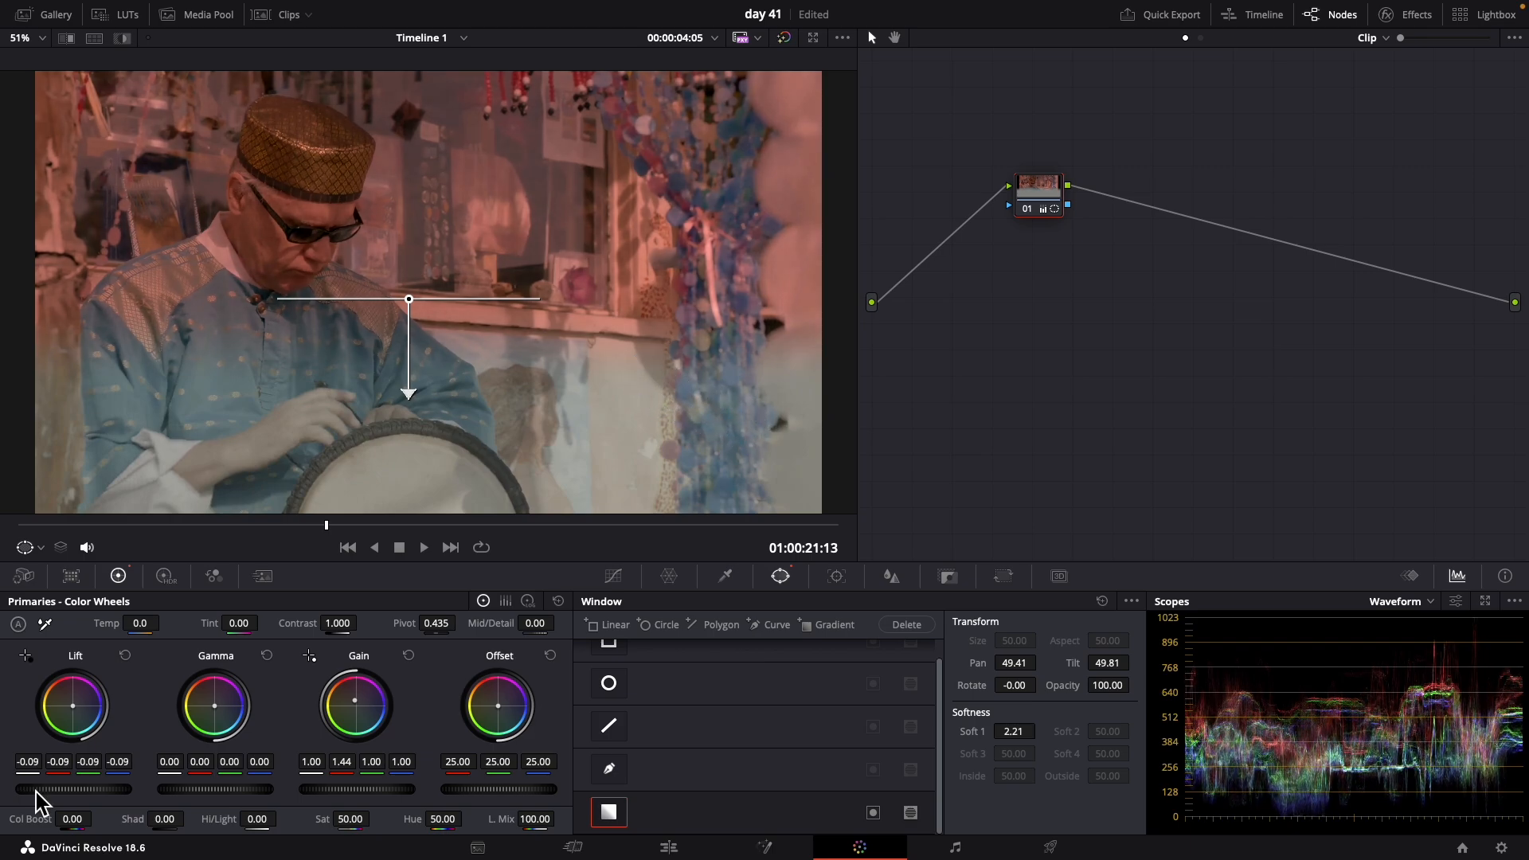
{"action": "left_click_drag", "start_coordinate": [409, 300], "coordinate": [414, 151]}
{"action": "left_click_drag", "start_coordinate": [414, 185], "coordinate": [409, 292]}
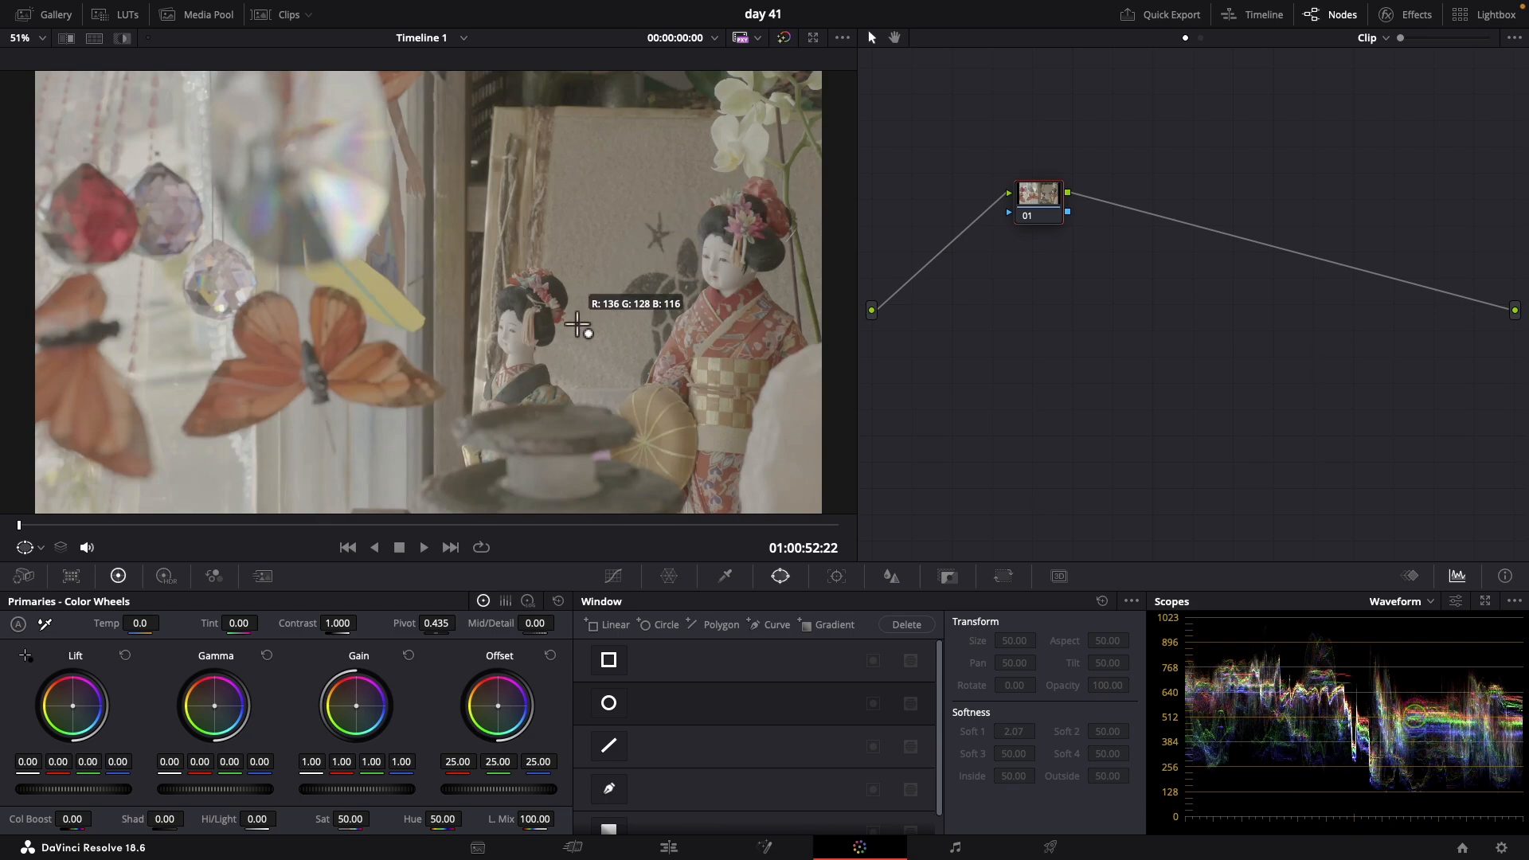
Try balancing the doll clip with a white point on the large doll's face and a black point on her hair, and reset the grade
{"action": "left_click", "coordinate": [735, 279]}
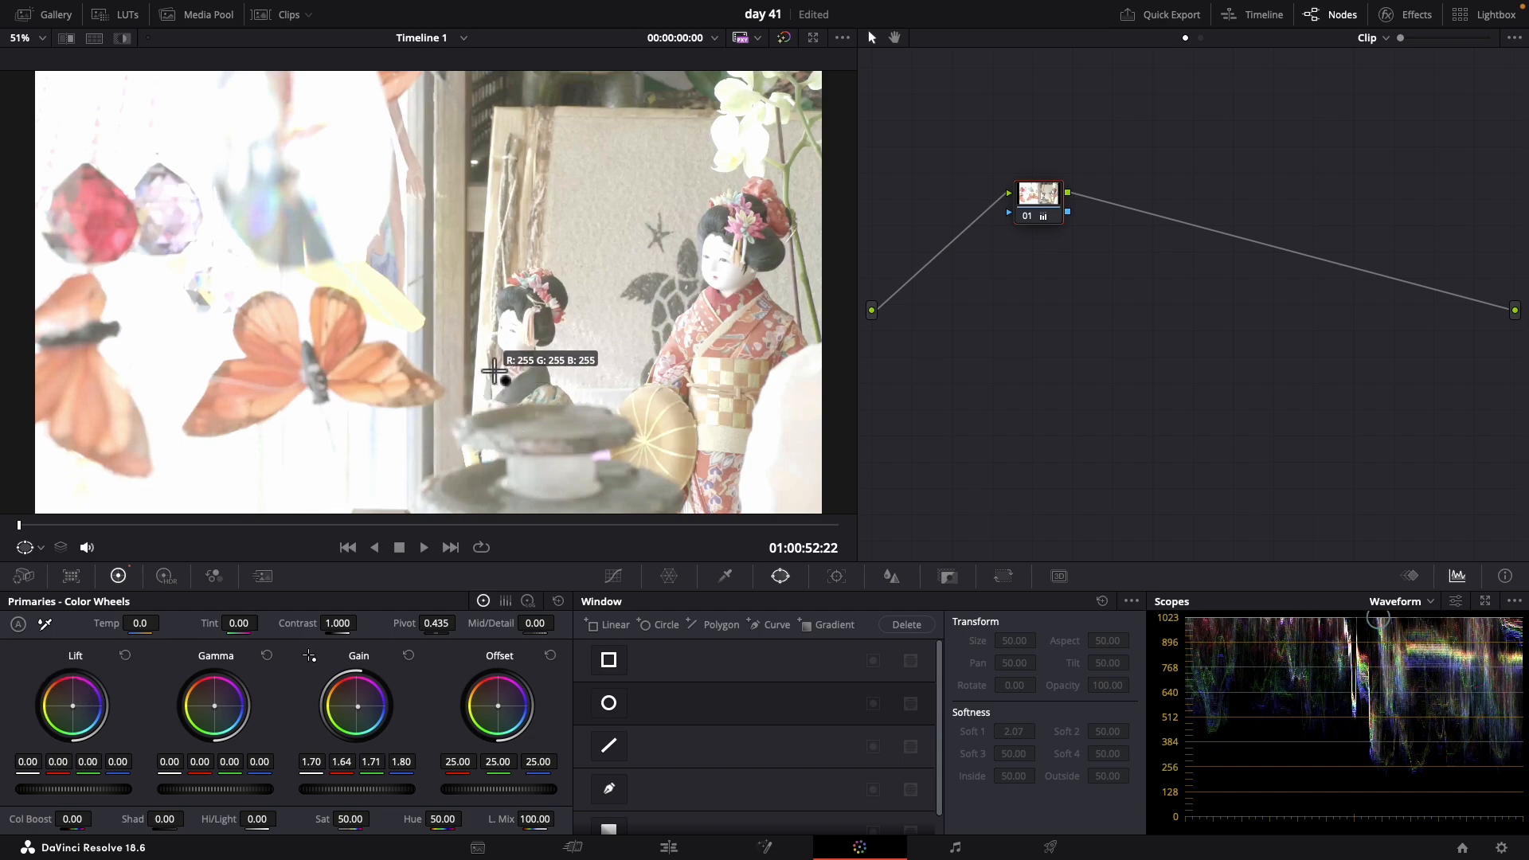
{"action": "left_click", "coordinate": [766, 261]}
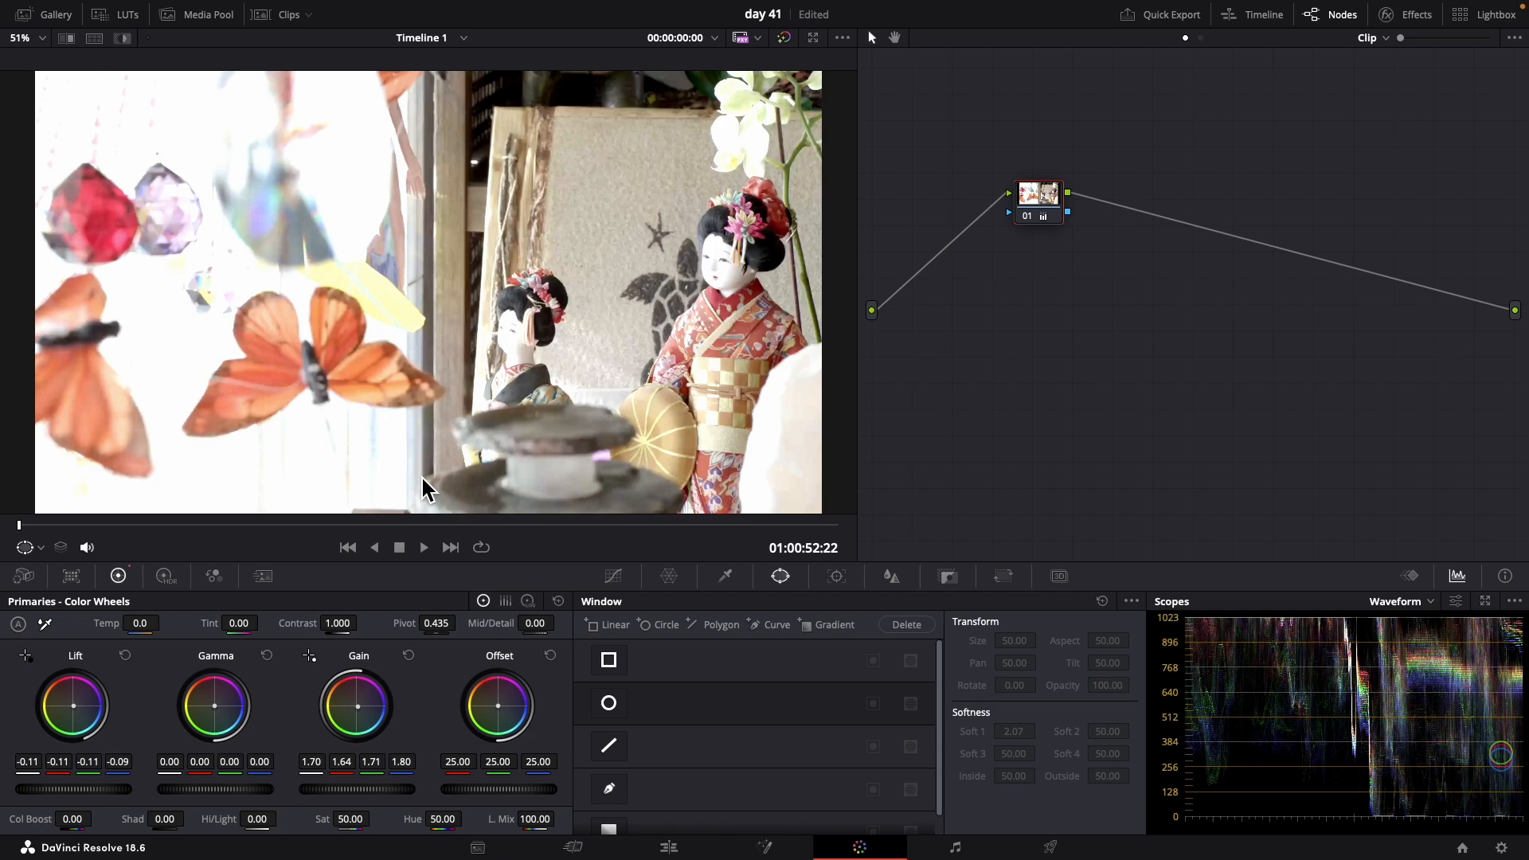
{"action": "left_click", "coordinate": [558, 601]}
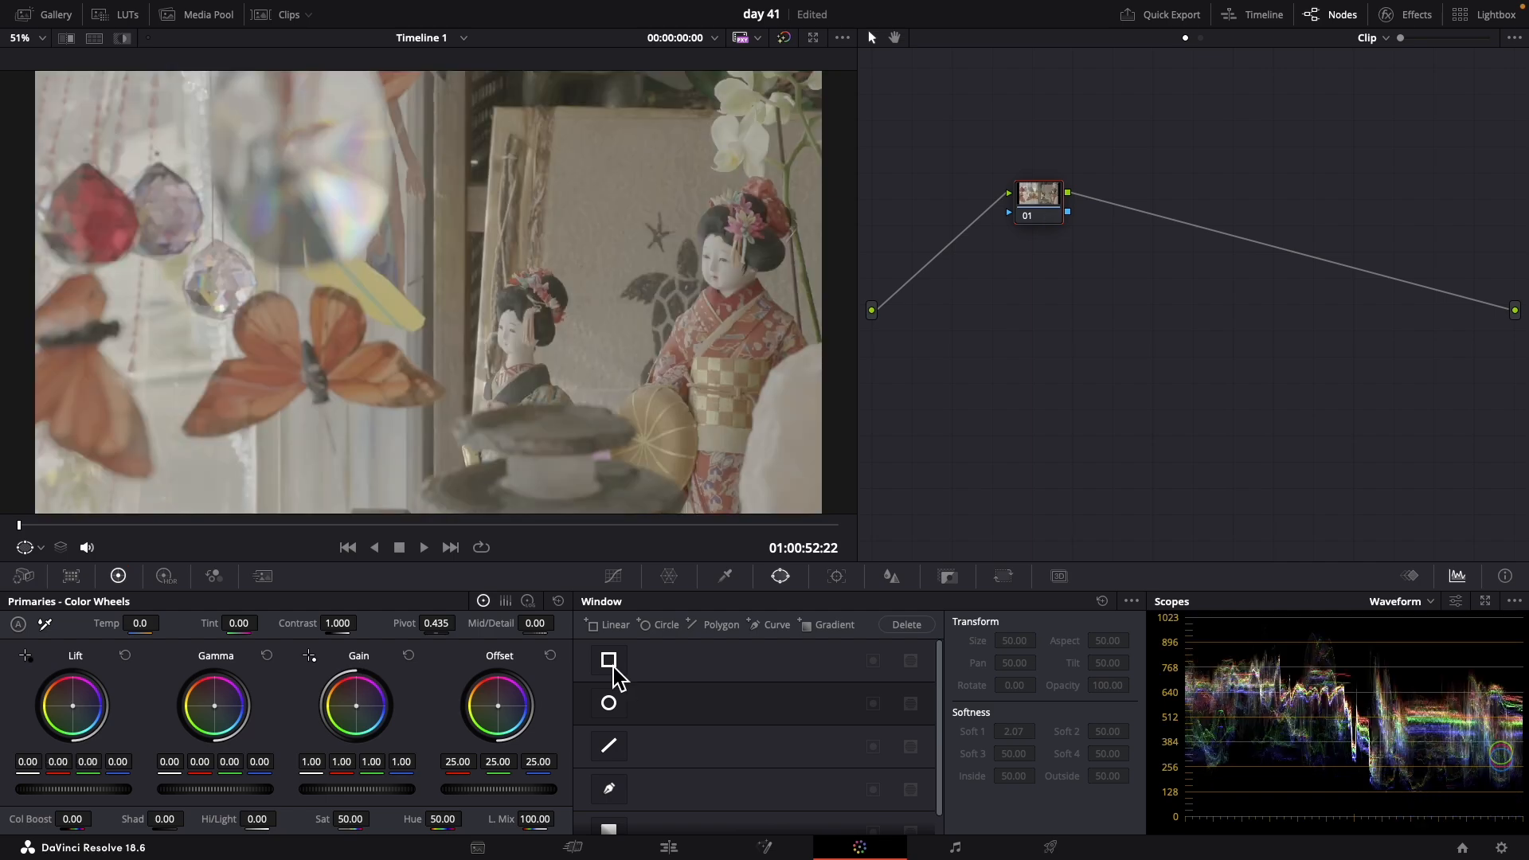
Add a linear window and stretch it over the full-height bright area with the crystals and butterflies, up to the wooden frame
{"action": "left_click", "coordinate": [615, 670]}
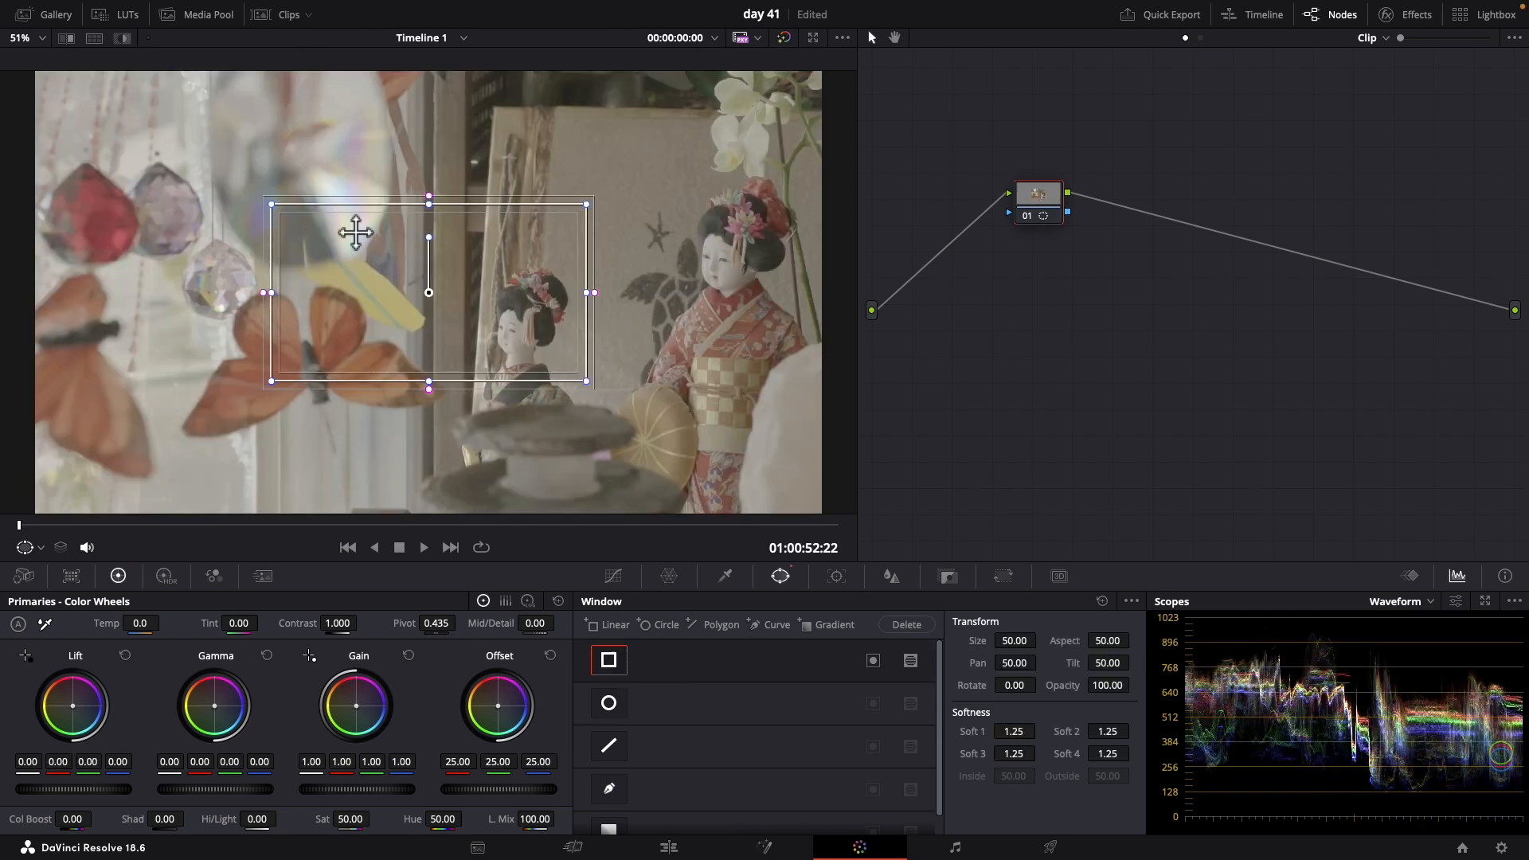
{"action": "left_click_drag", "start_coordinate": [434, 311], "coordinate": [228, 212]}
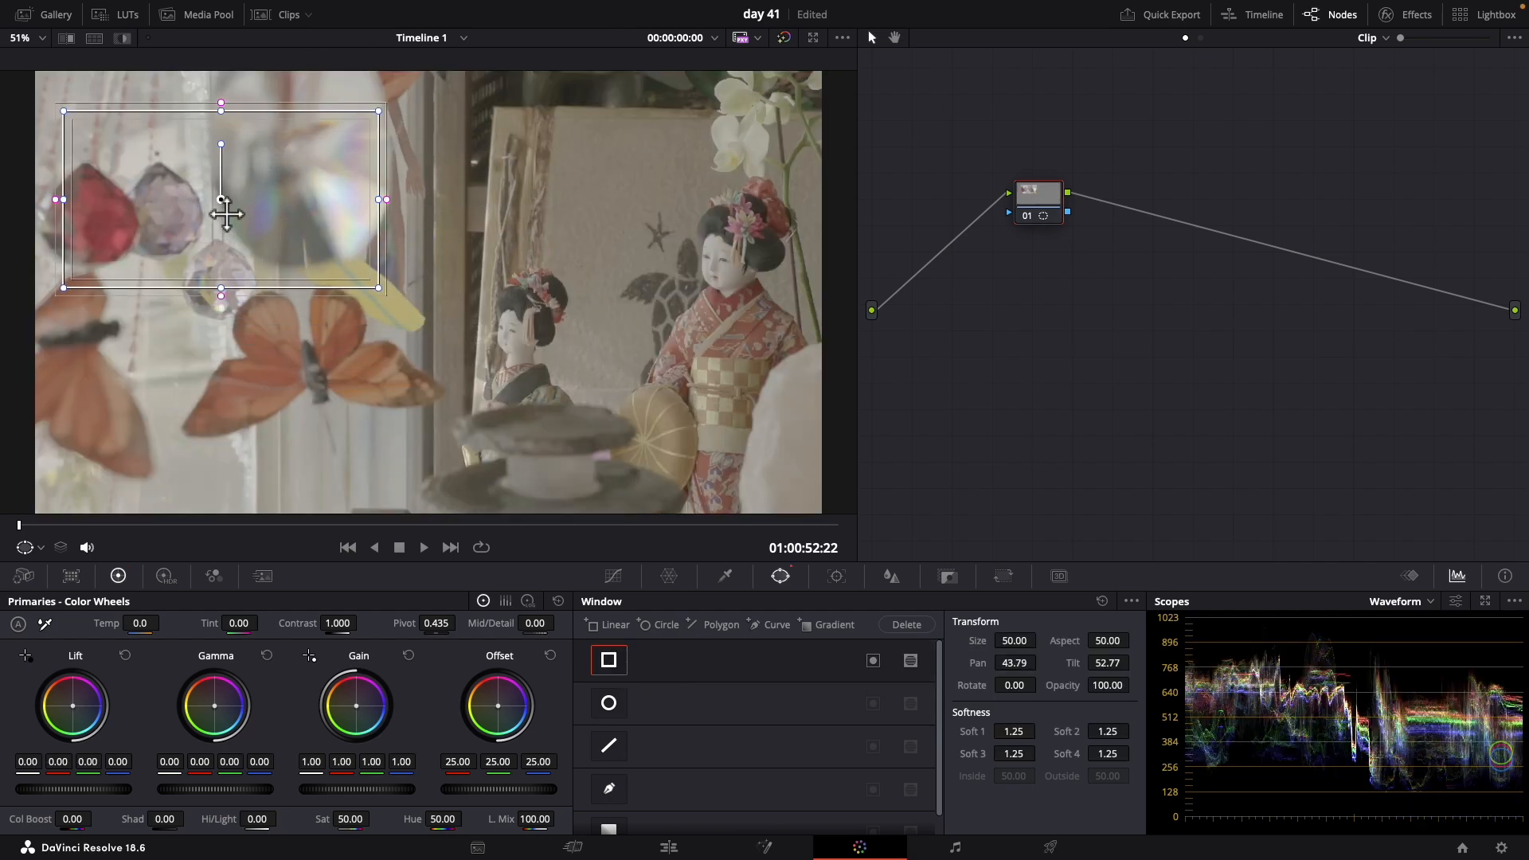
{"action": "left_click_drag", "start_coordinate": [231, 128], "coordinate": [236, 83]}
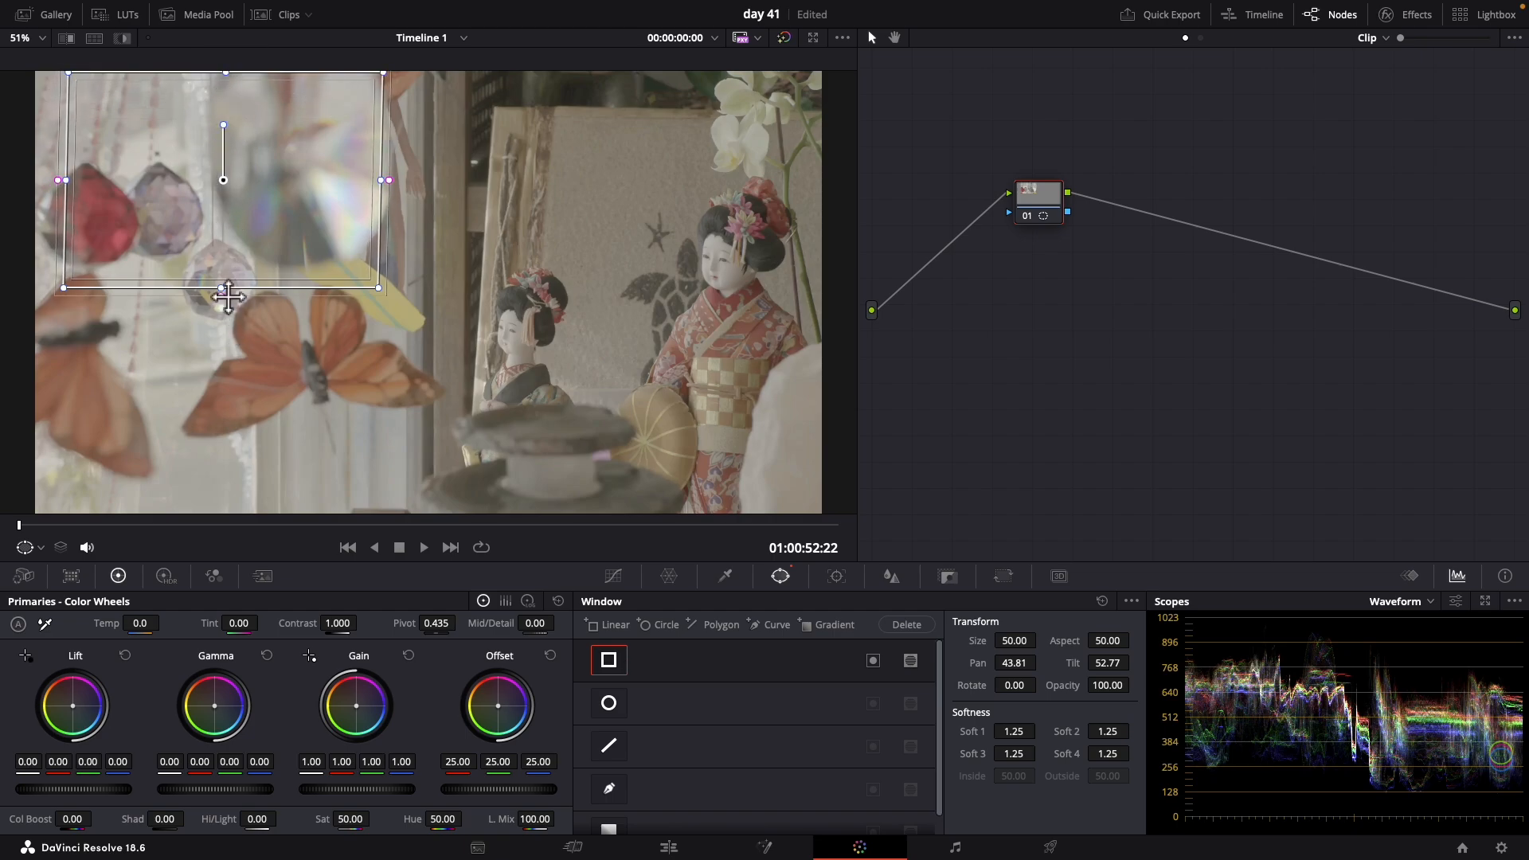
{"action": "left_click_drag", "start_coordinate": [229, 297], "coordinate": [222, 511]}
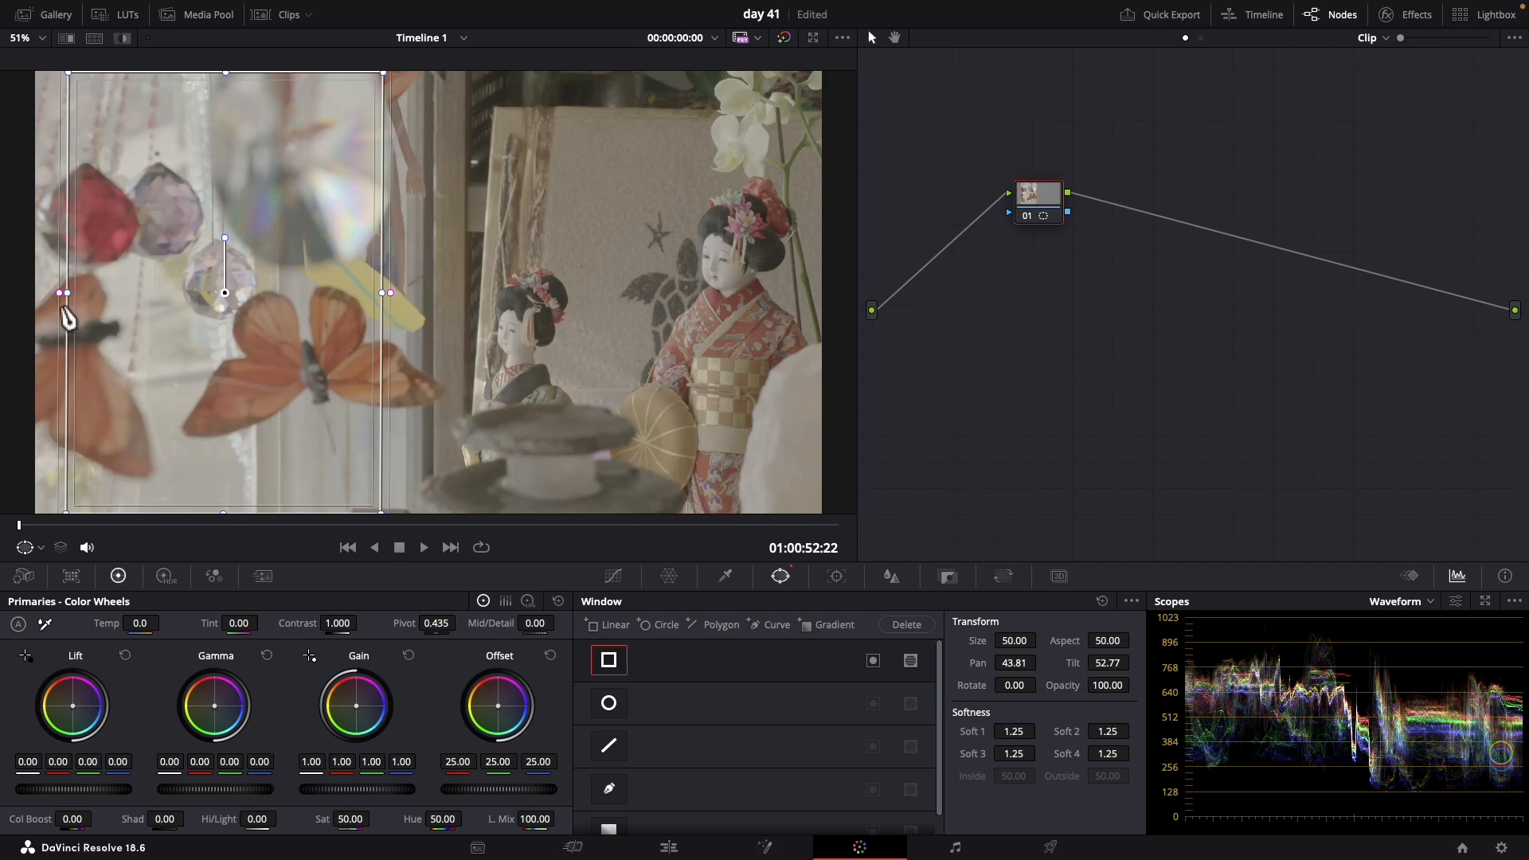
{"action": "left_click_drag", "start_coordinate": [62, 293], "coordinate": [33, 286]}
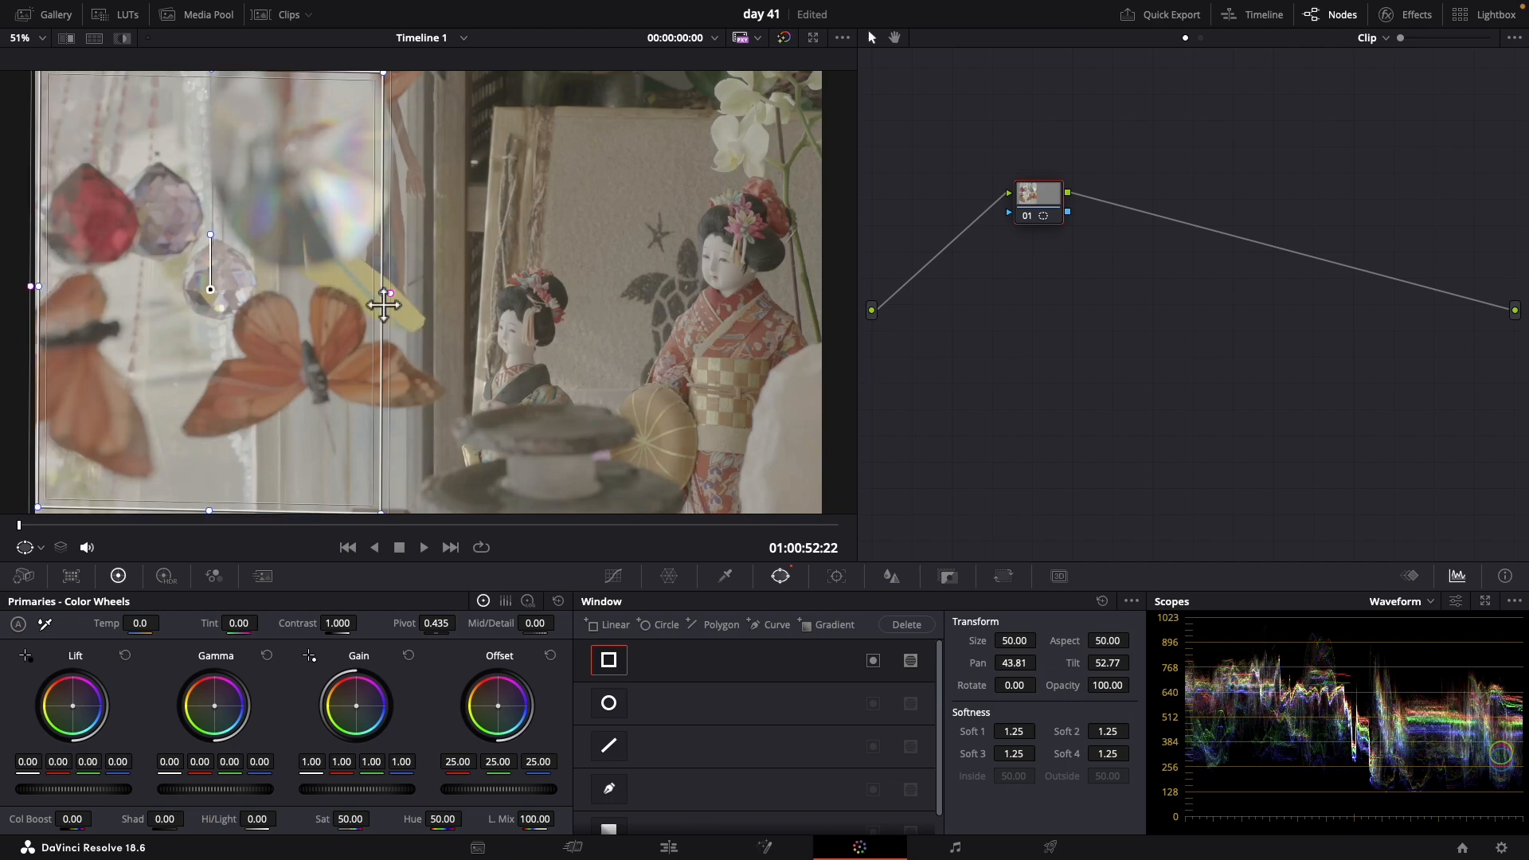
{"action": "left_click_drag", "start_coordinate": [388, 304], "coordinate": [431, 293]}
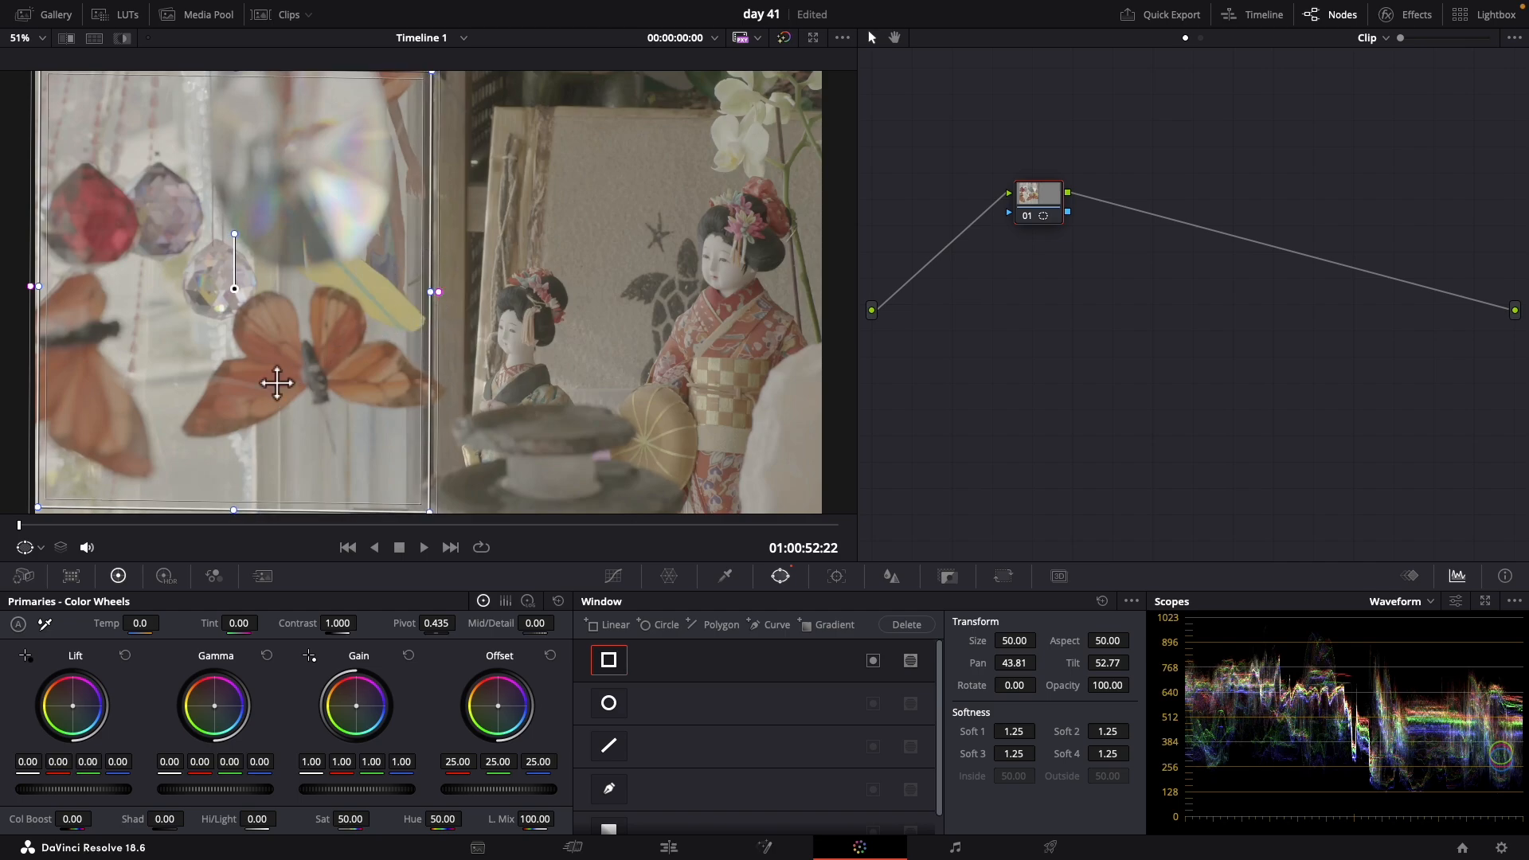
Add an outside node after node 01 to target the area beyond the linear window
{"action": "right_click", "coordinate": [1034, 228]}
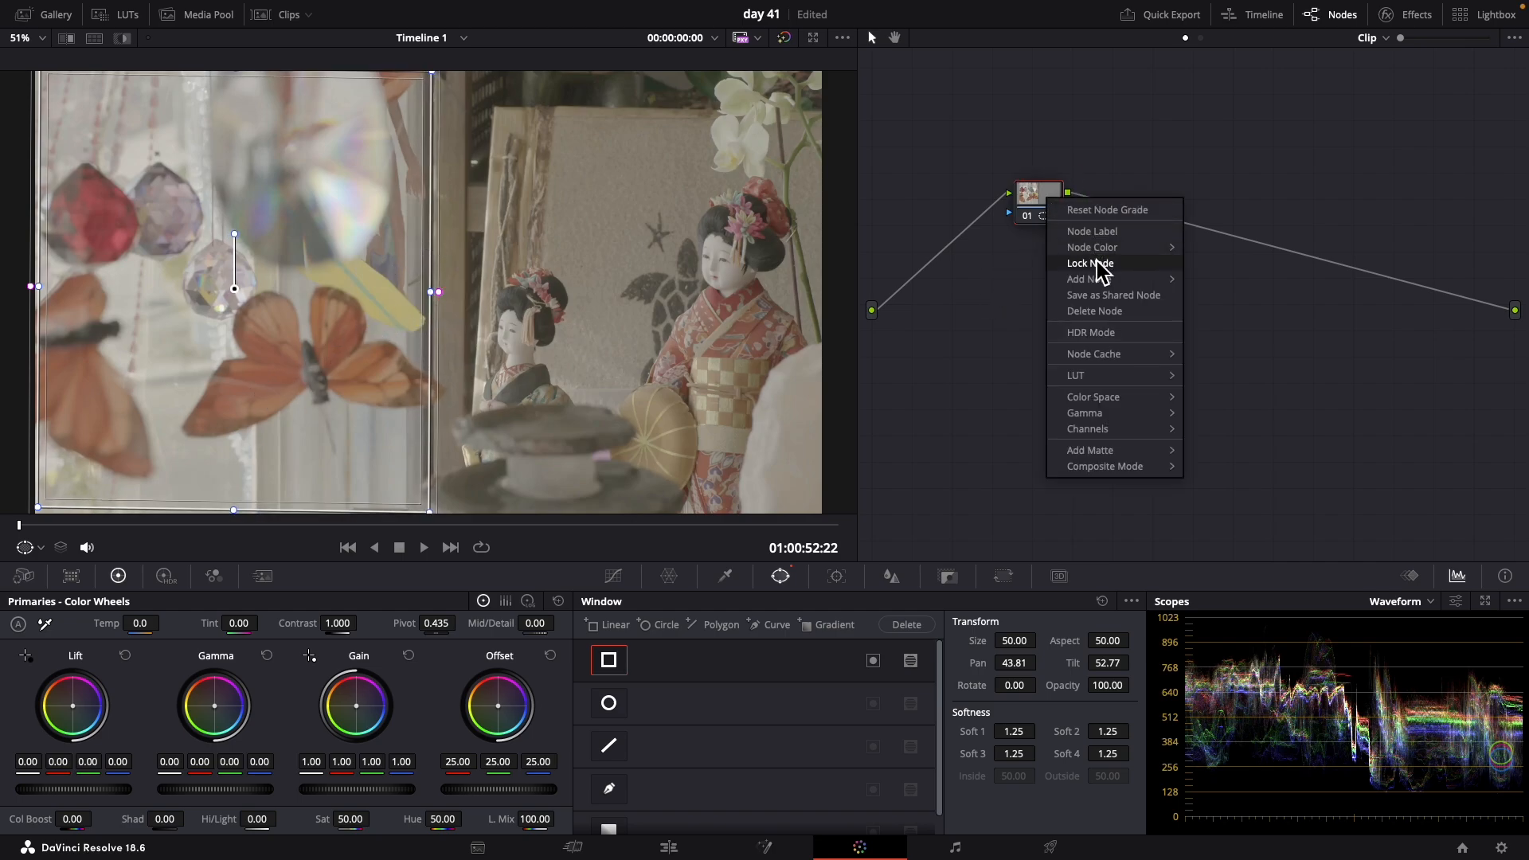
{"action": "mouse_move", "coordinate": [1110, 279]}
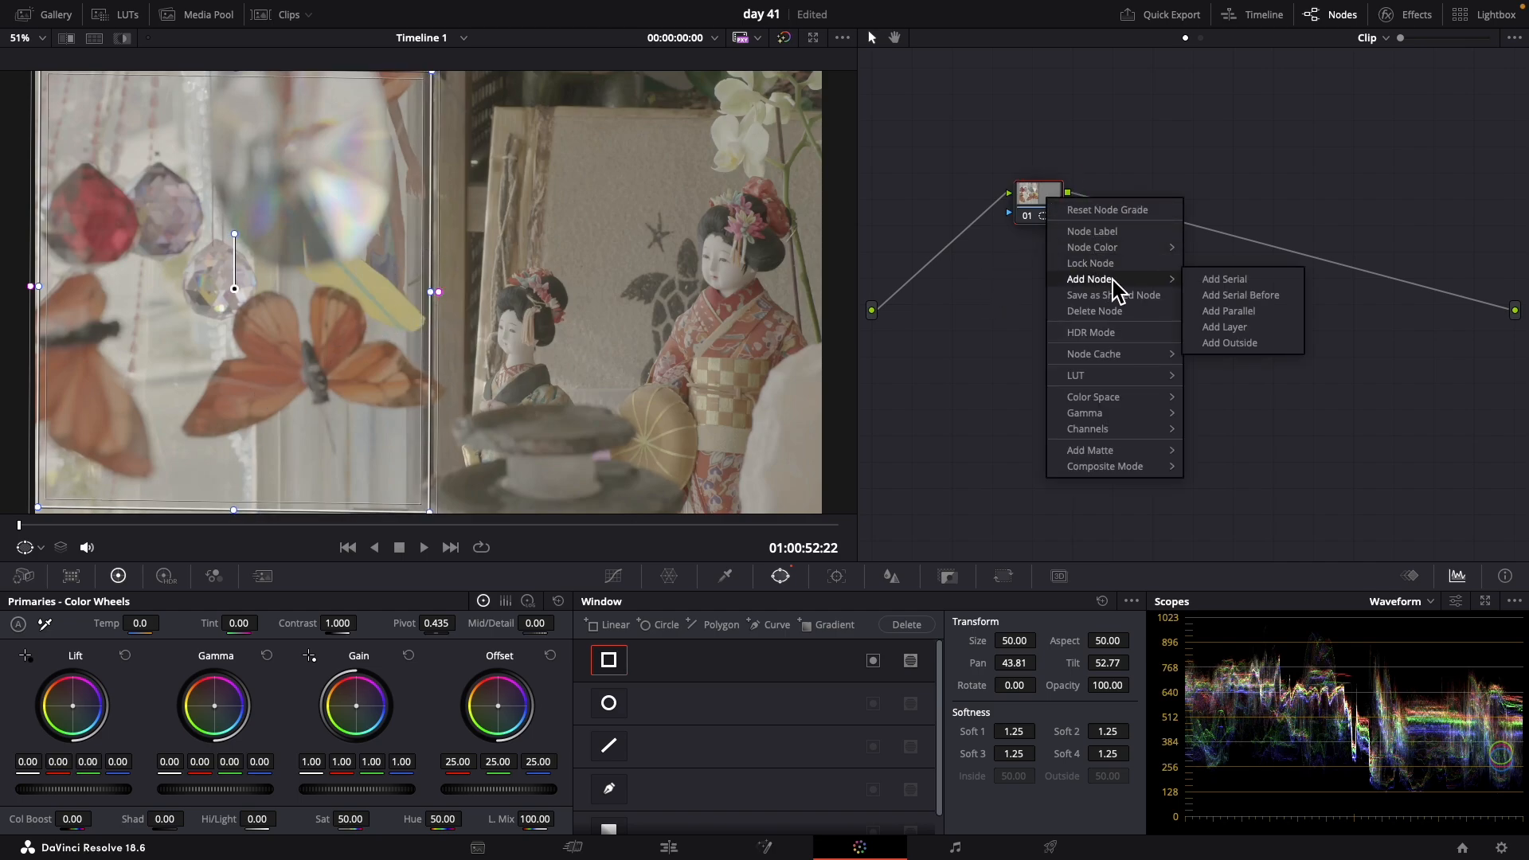
{"action": "left_click", "coordinate": [1242, 349]}
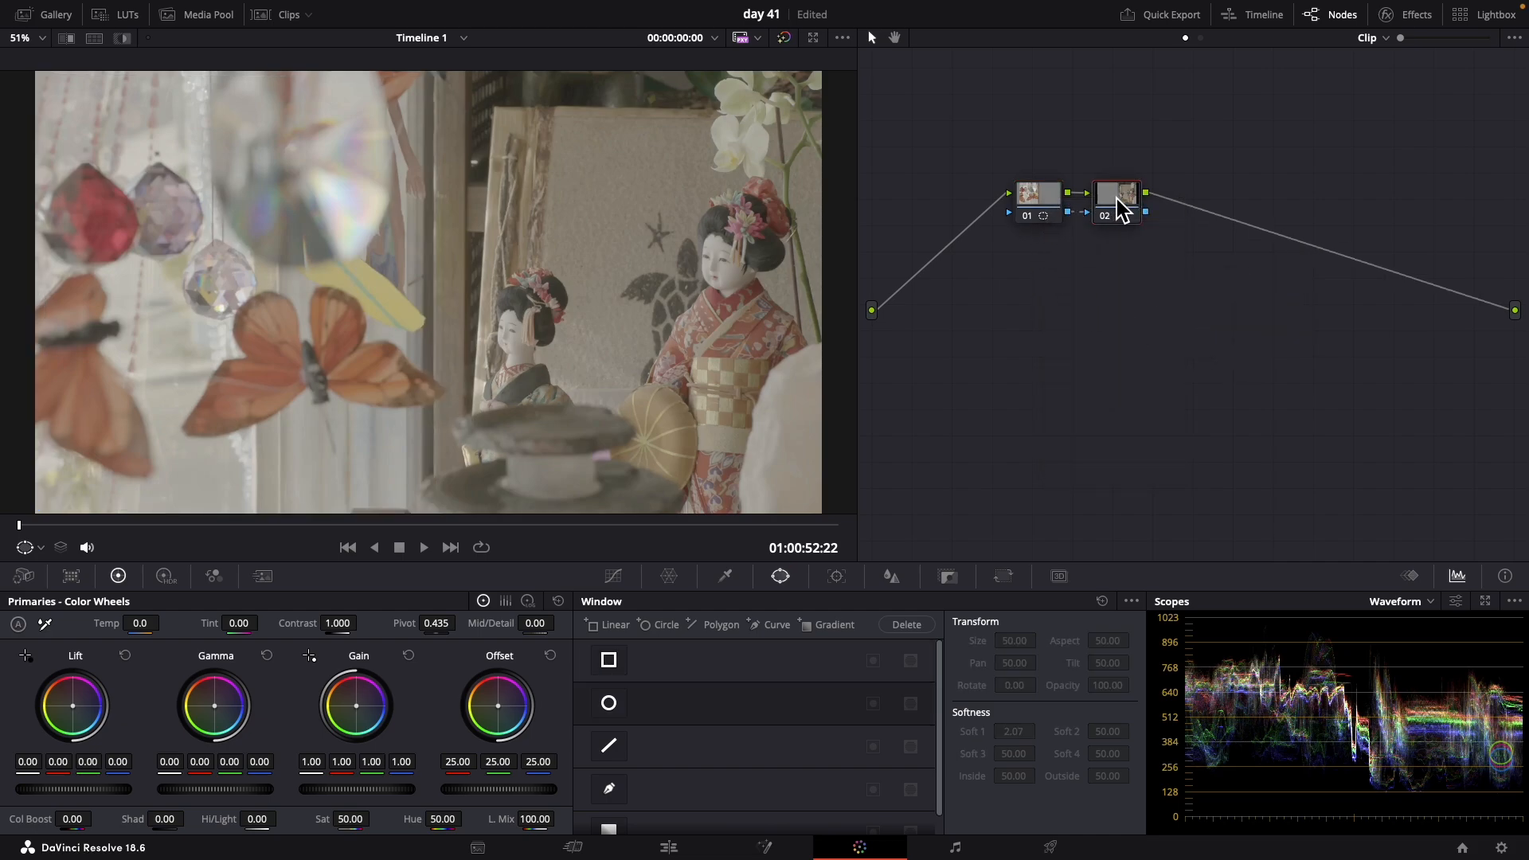
In node 01, set the gain to 1.08 and the lift to -0.14 for the butterfly side
{"action": "left_click", "coordinate": [1051, 207]}
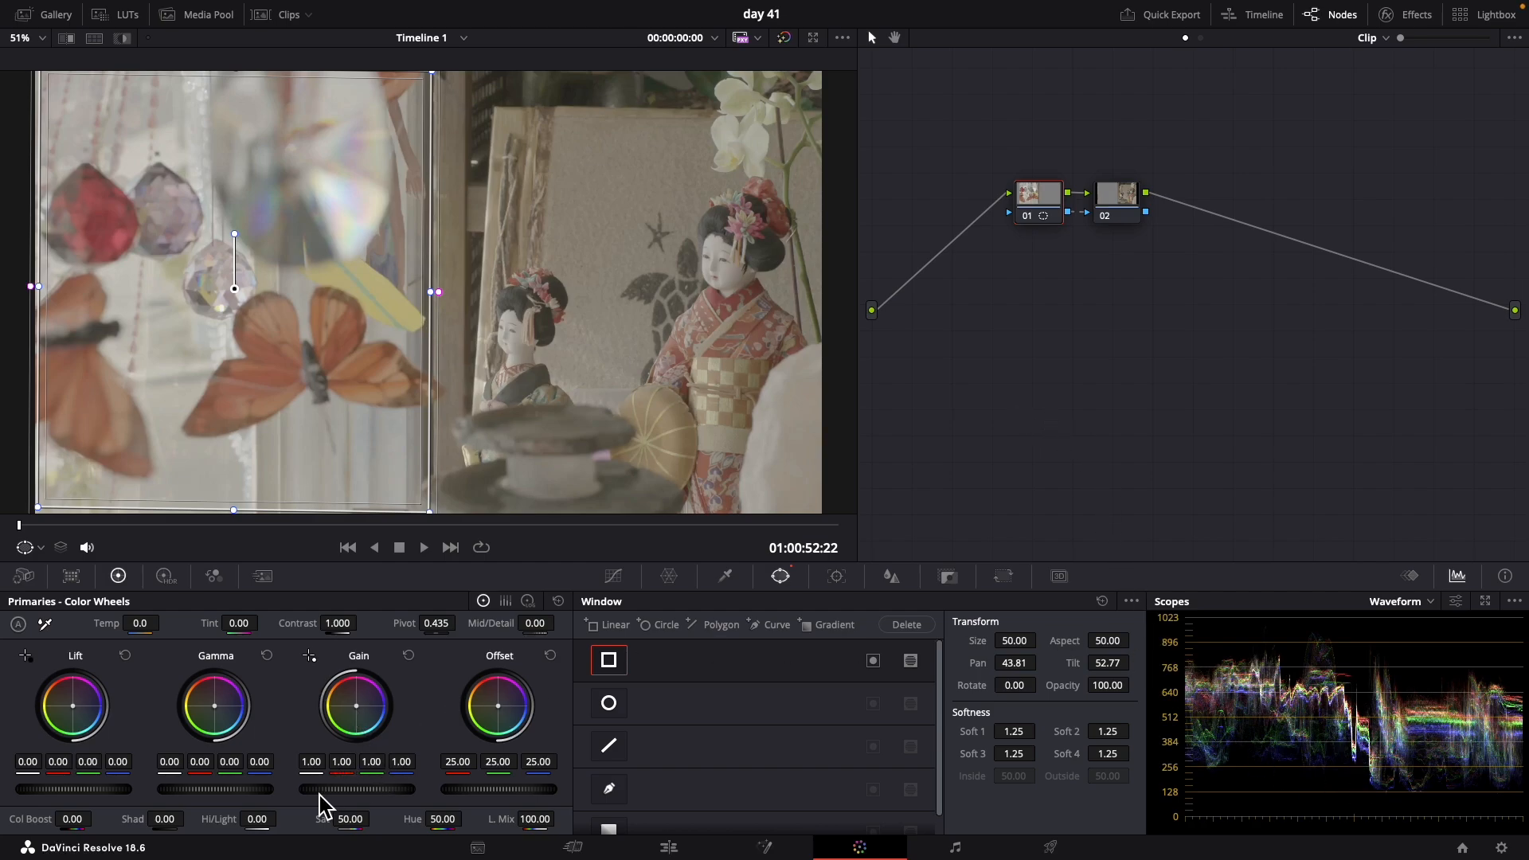
{"action": "left_click_drag", "start_coordinate": [319, 793], "coordinate": [602, 790]}
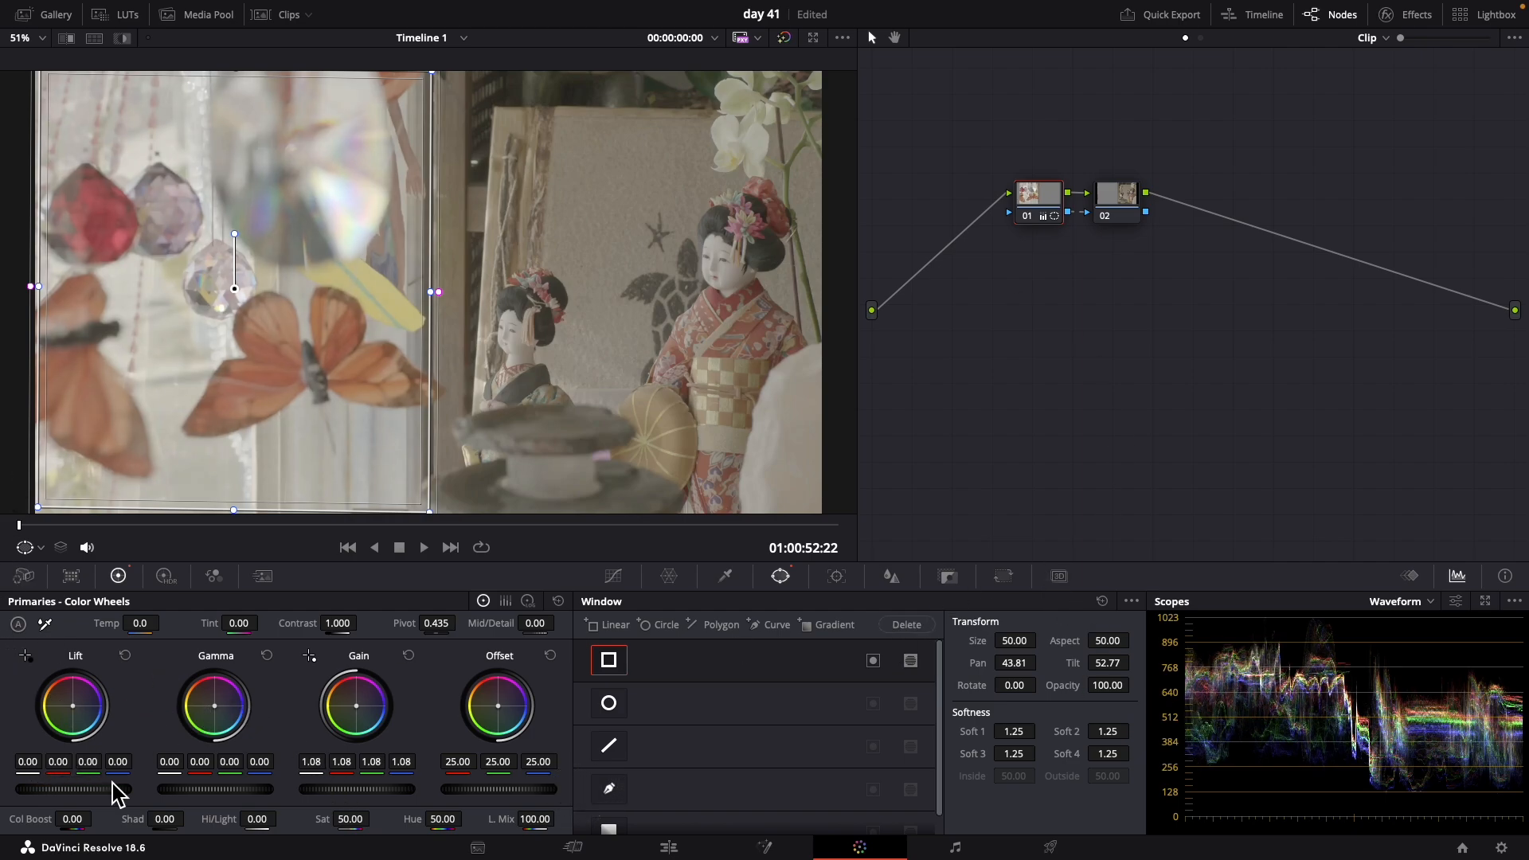
{"action": "left_click_drag", "start_coordinate": [119, 800], "coordinate": [566, 385]}
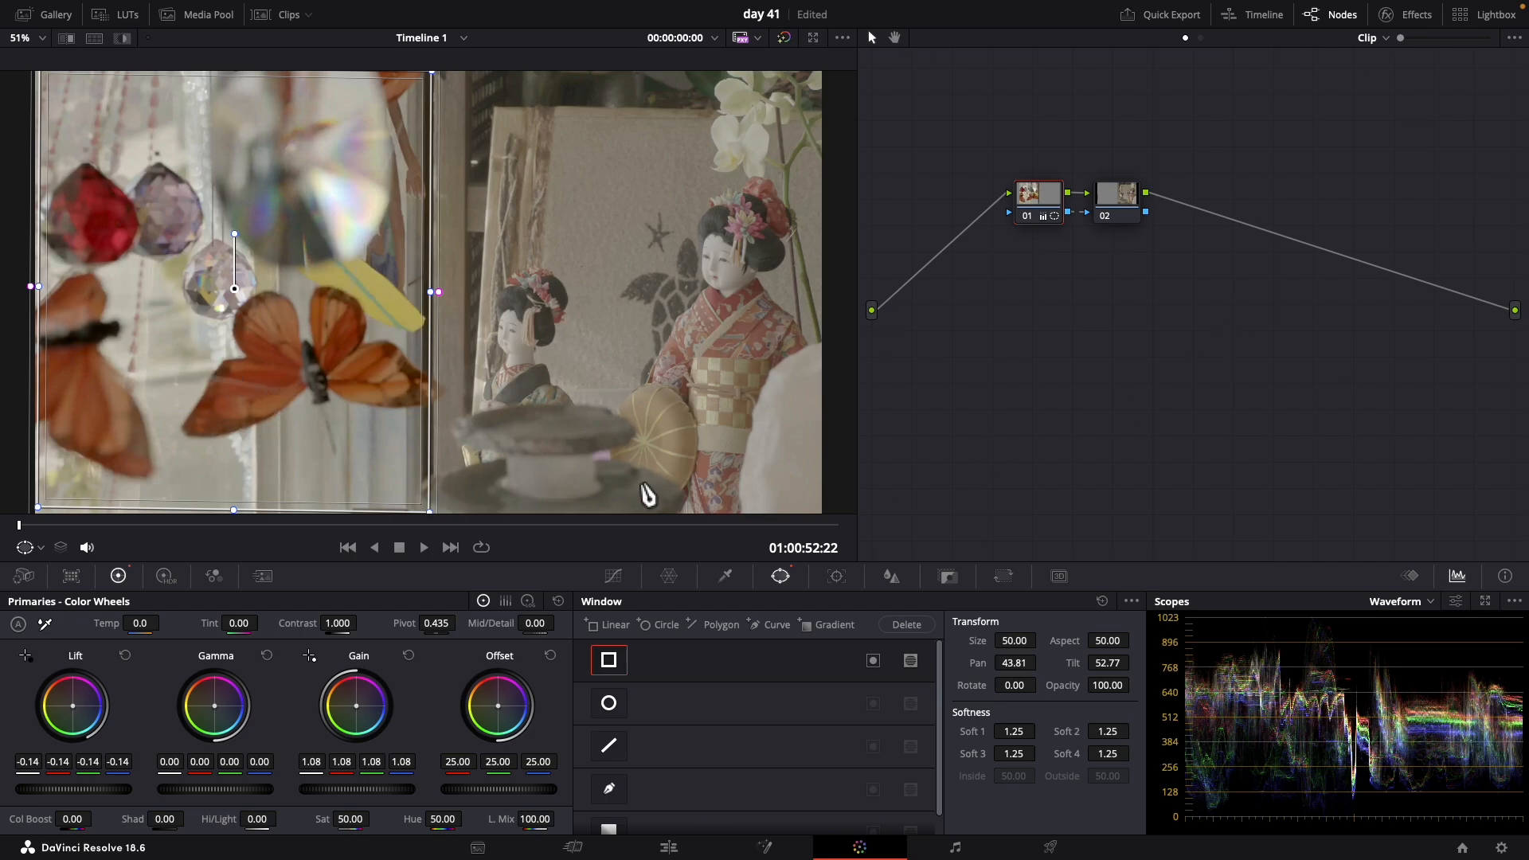
In outside node 02, set the gain to 1.23 and the lift to -0.08 for the doll side
{"action": "left_click", "coordinate": [1125, 217]}
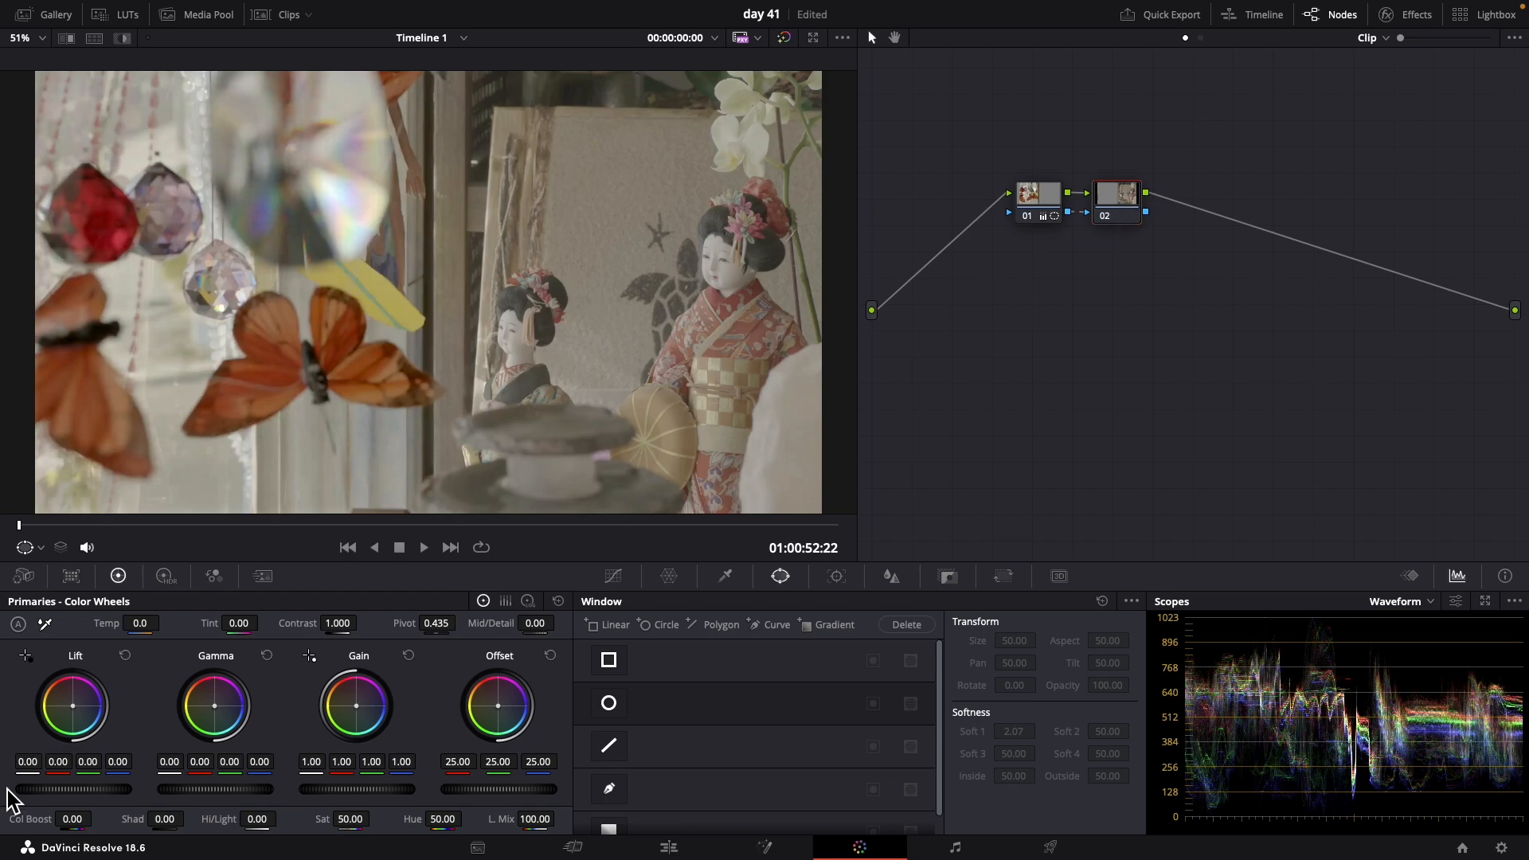
{"action": "left_click_drag", "start_coordinate": [309, 793], "coordinate": [607, 789]}
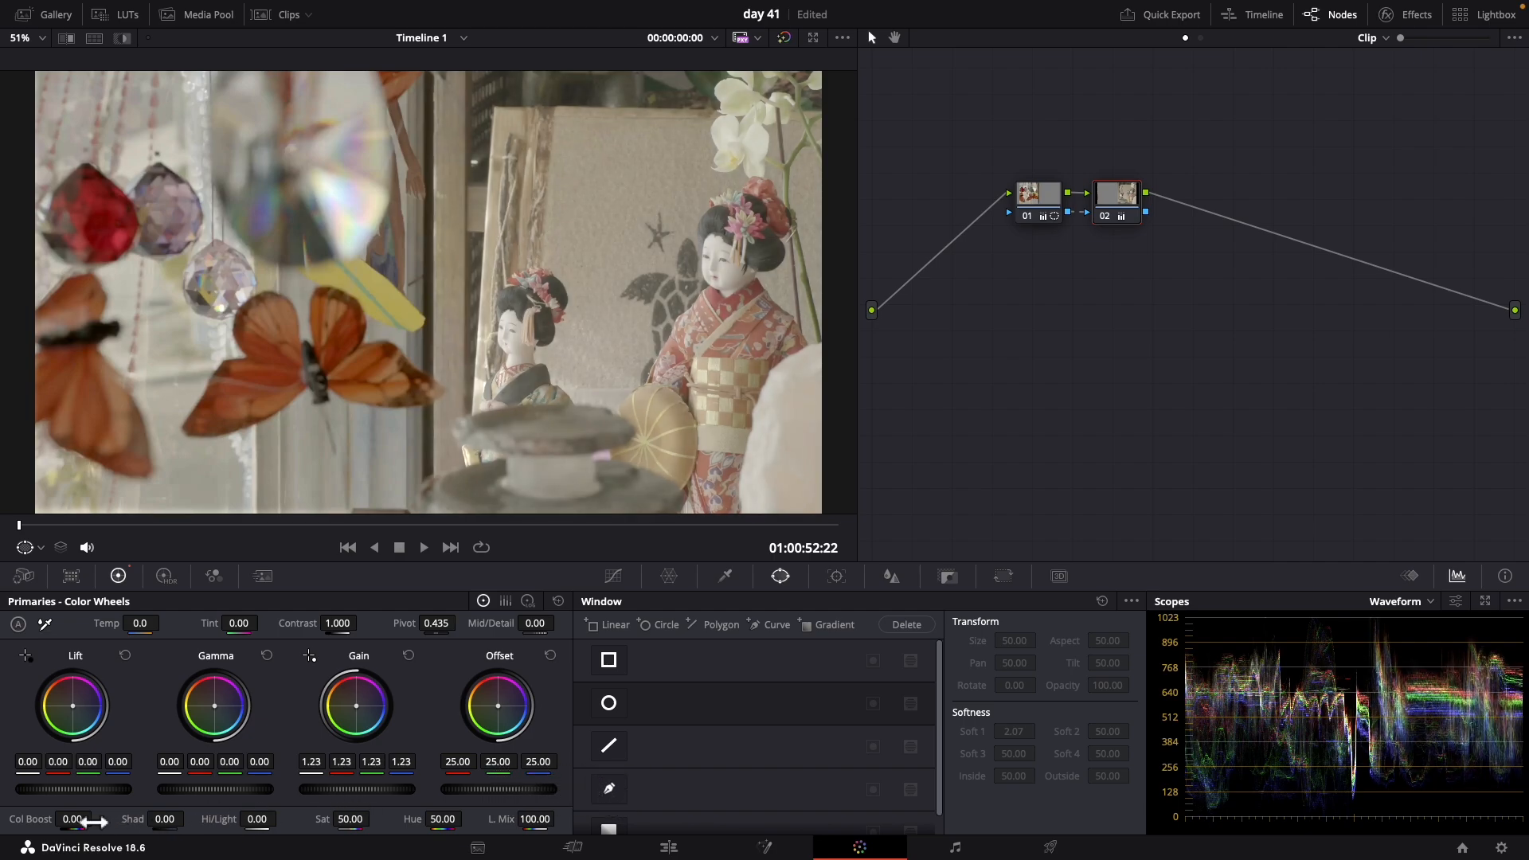
{"action": "left_click_drag", "start_coordinate": [119, 791], "coordinate": [700, 430]}
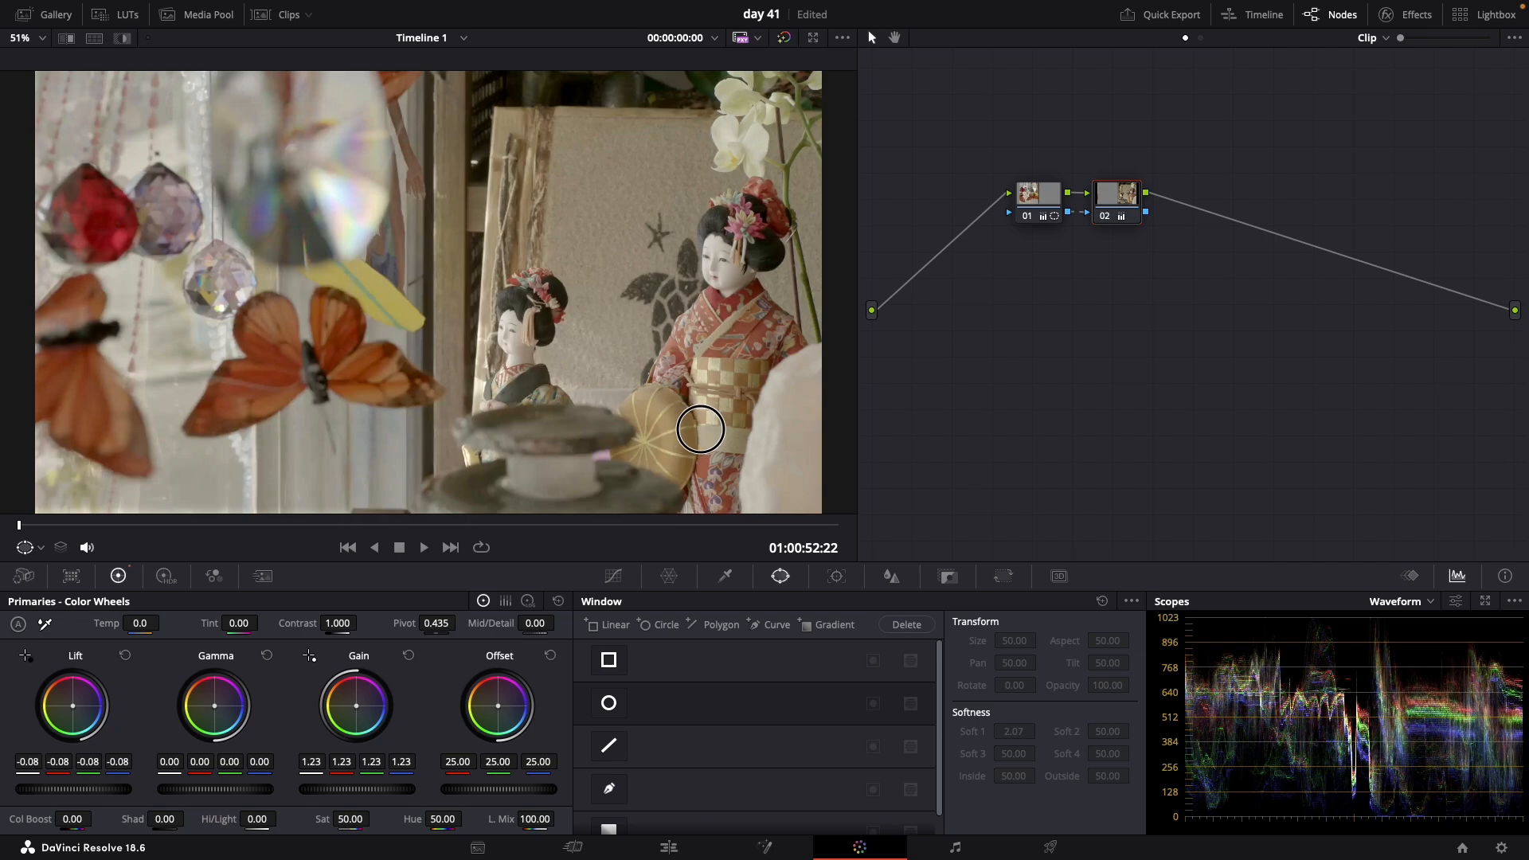
Add a serial node after node 02 and set its contrast to 1.152 for the whole image
{"action": "right_click", "coordinate": [1111, 212]}
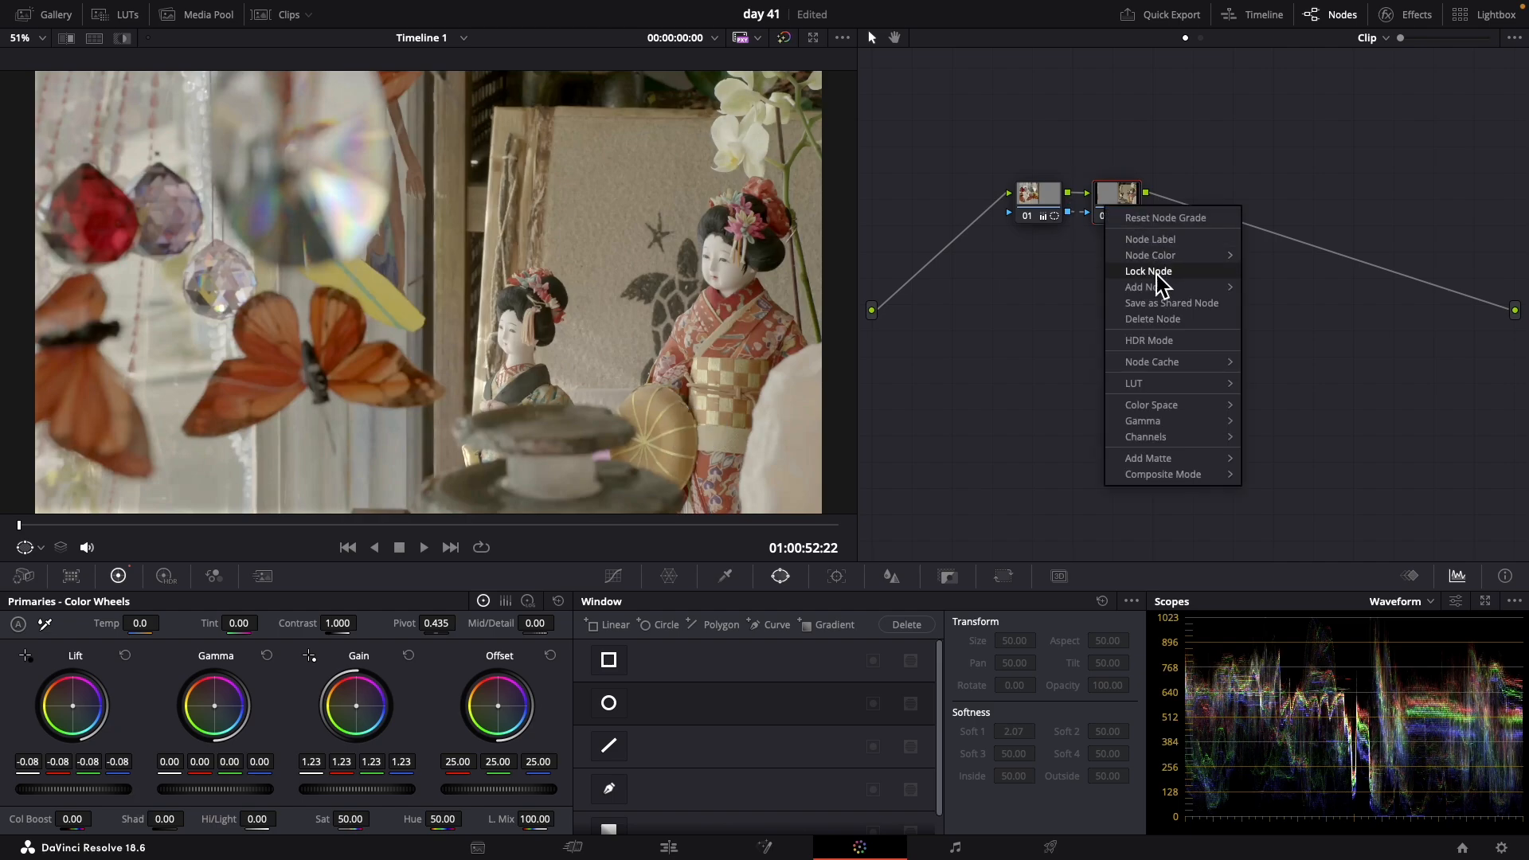
{"action": "mouse_move", "coordinate": [1163, 290]}
{"action": "left_click", "coordinate": [1279, 294]}
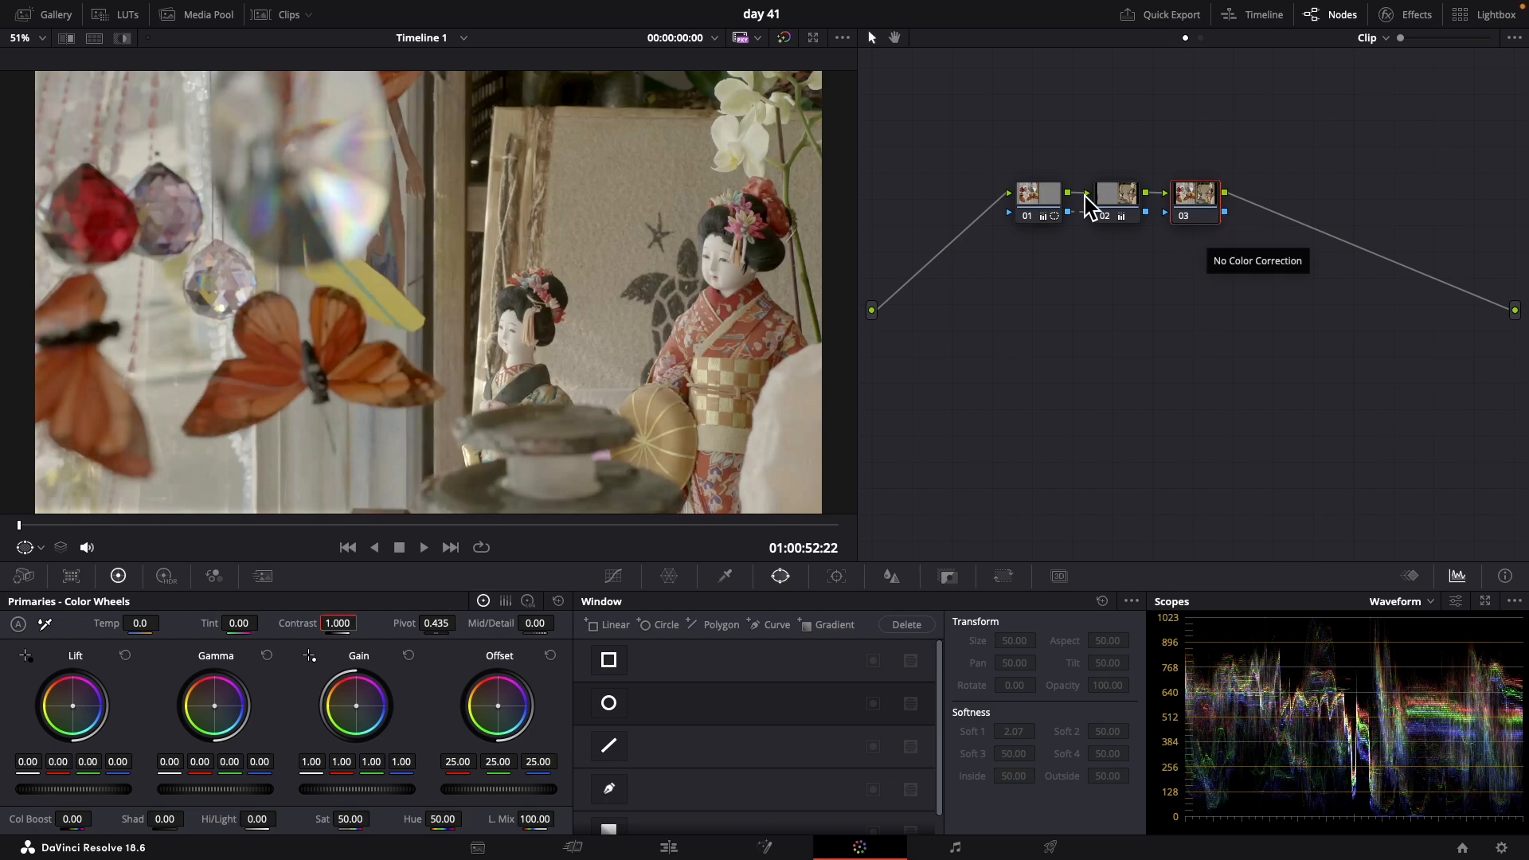
{"action": "left_click_drag", "start_coordinate": [323, 628], "coordinate": [381, 627]}
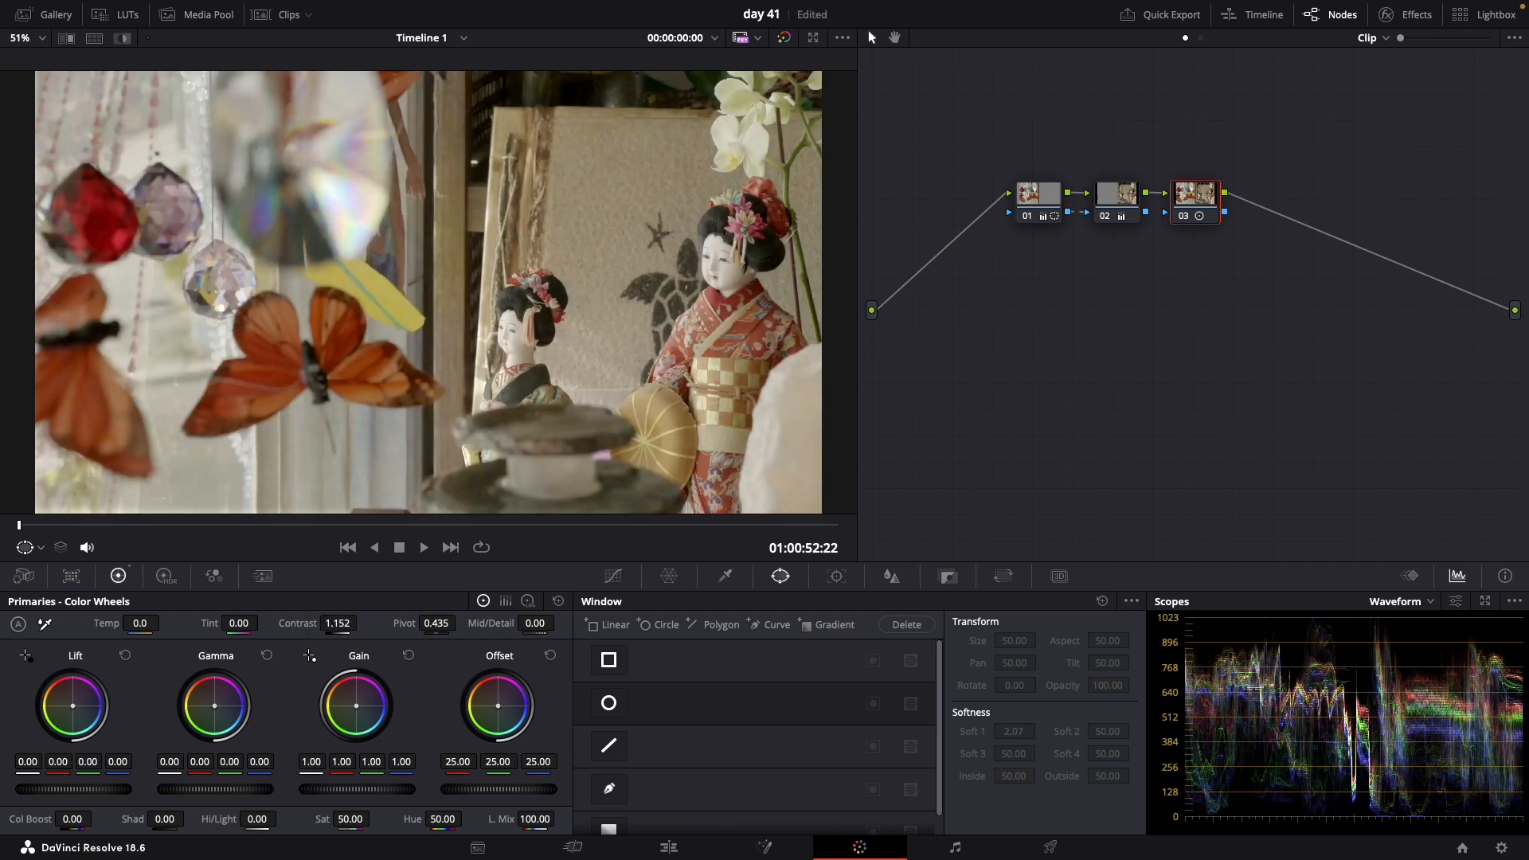
{"action": "mouse_move", "coordinate": [446, 825]}
{"action": "left_mouse_down"}
{"action": "mouse_move", "coordinate": [473, 820]}
{"action": "mouse_move", "coordinate": [408, 820]}
{"action": "mouse_move", "coordinate": [443, 820]}
{"action": "left_mouse_up"}
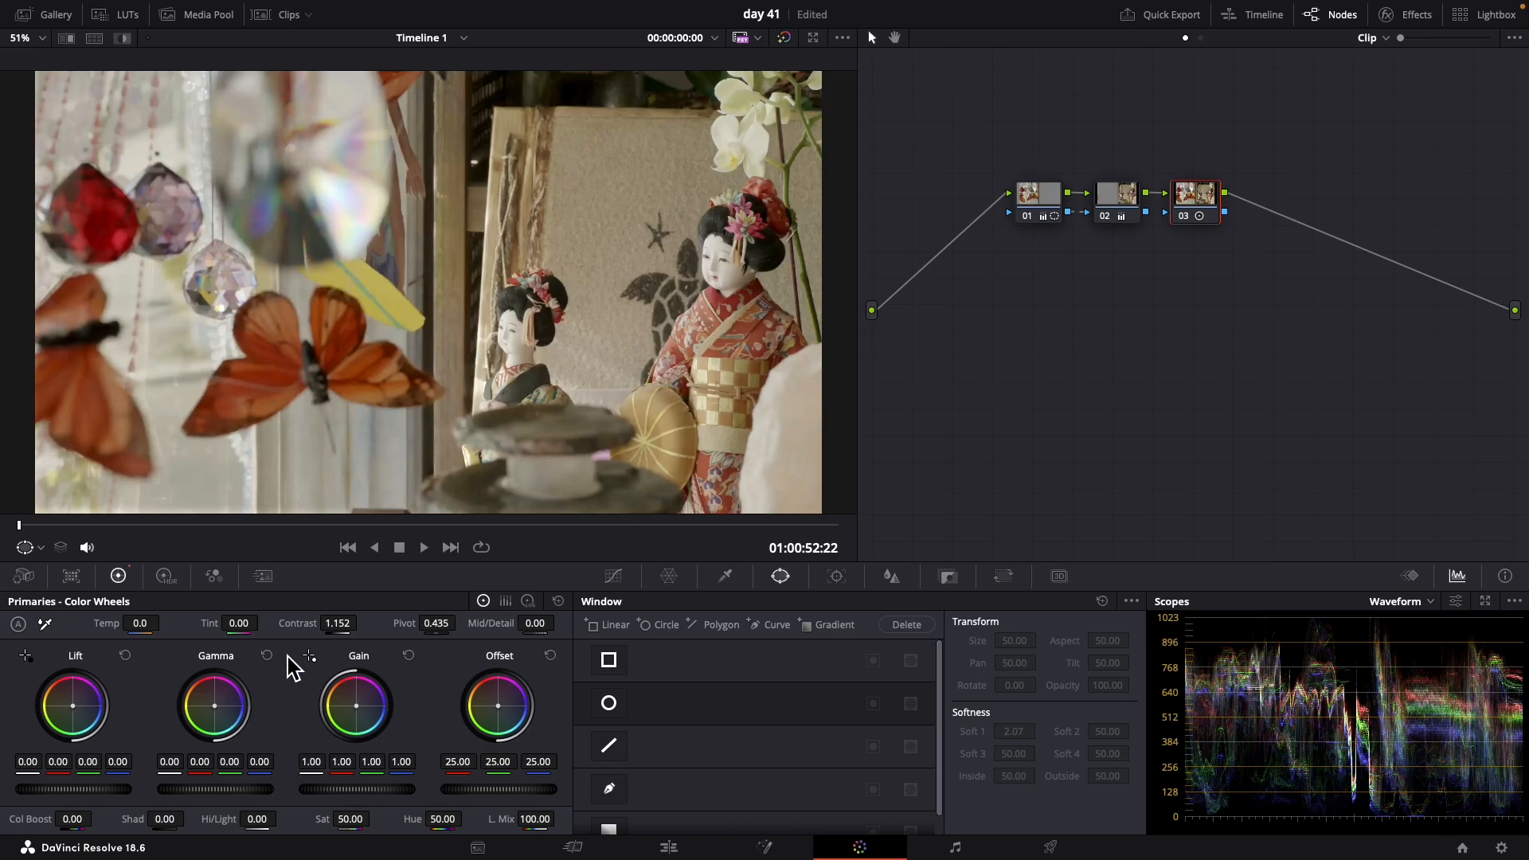